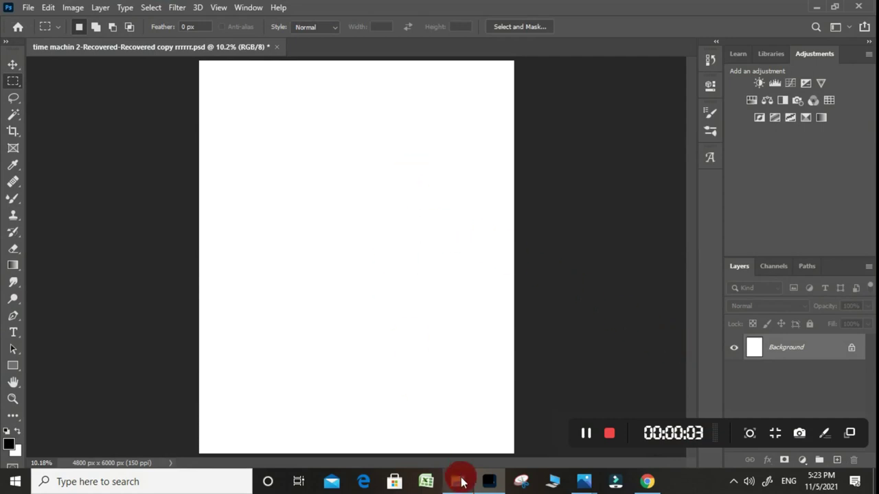
Place the cloudy cracked-desert 'back' image on the canvas and rasterize its layer.
{"action": "left_click", "coordinate": [461, 482]}
{"action": "mouse_move", "coordinate": [153, 156]}
{"action": "left_mouse_down"}
{"action": "mouse_move", "coordinate": [520, 447]}
{"action": "mouse_move", "coordinate": [380, 270]}
{"action": "mouse_move", "coordinate": [385, 261]}
{"action": "left_mouse_up"}
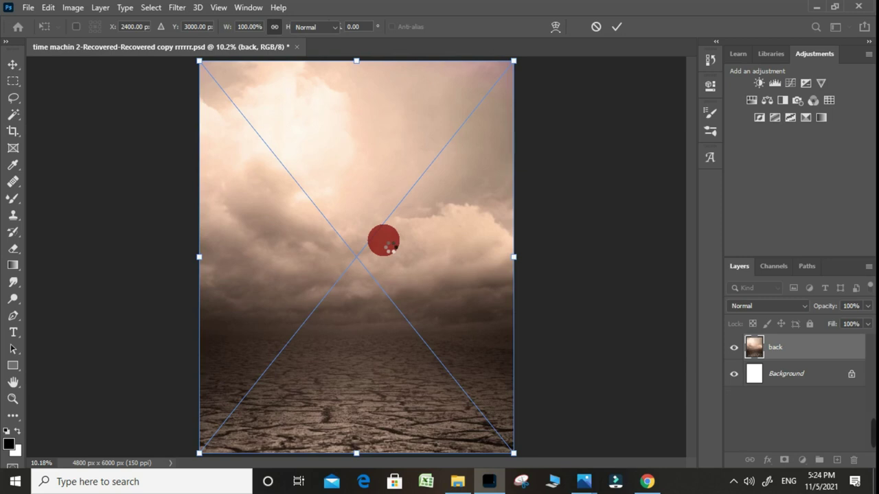
{"action": "key", "text": "Return"}
{"action": "right_click", "coordinate": [831, 350]}
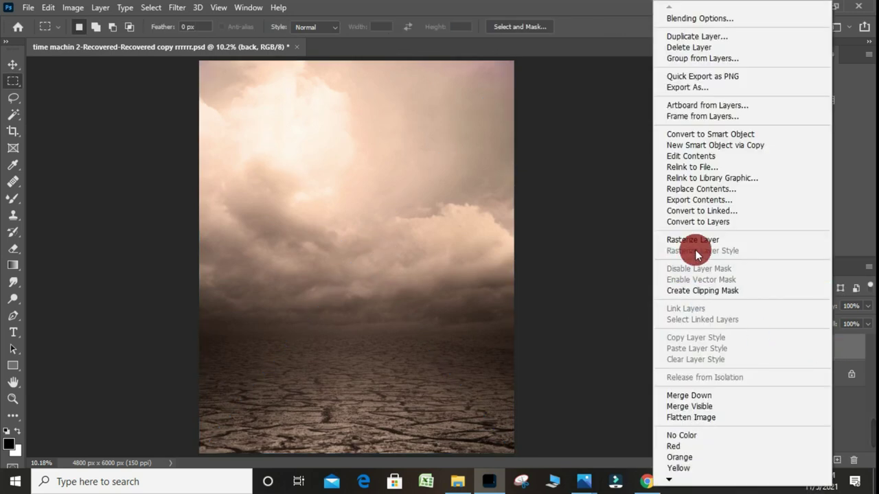
{"action": "left_click", "coordinate": [670, 240]}
Drop the bijli lightning storm image over the desert and commit it.
{"action": "left_click", "coordinate": [460, 482]}
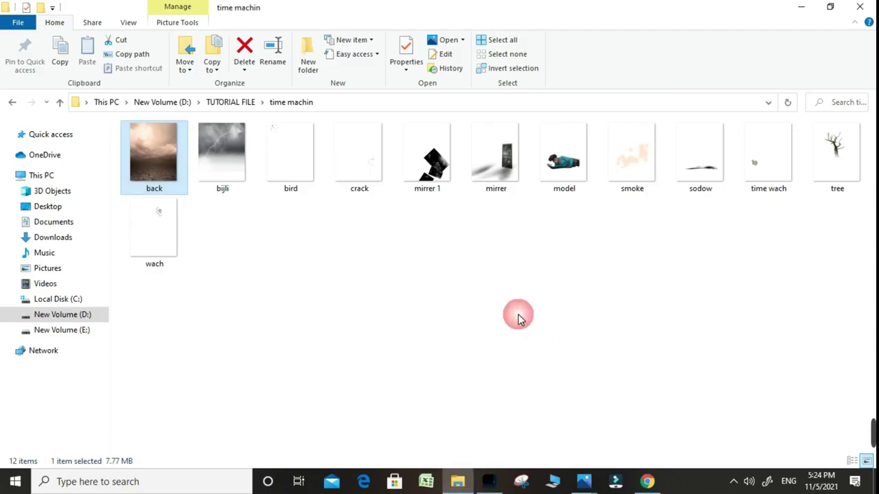
{"action": "mouse_move", "coordinate": [226, 157]}
{"action": "left_mouse_down"}
{"action": "mouse_move", "coordinate": [491, 477]}
{"action": "mouse_move", "coordinate": [370, 232]}
{"action": "left_mouse_up"}
{"action": "mouse_move", "coordinate": [362, 187]}
{"action": "left_mouse_down"}
{"action": "mouse_move", "coordinate": [377, 177]}
{"action": "mouse_move", "coordinate": [368, 176]}
{"action": "left_mouse_up"}
{"action": "left_click", "coordinate": [428, 197]}
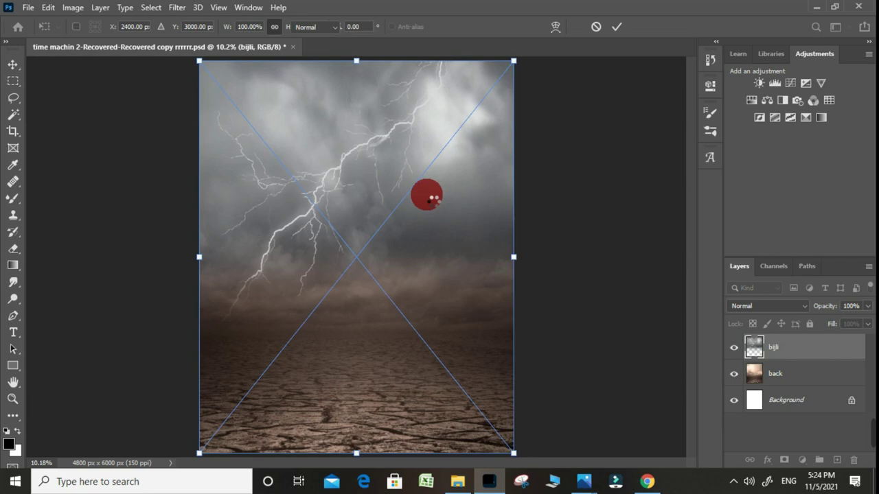
{"action": "left_click", "coordinate": [772, 306]}
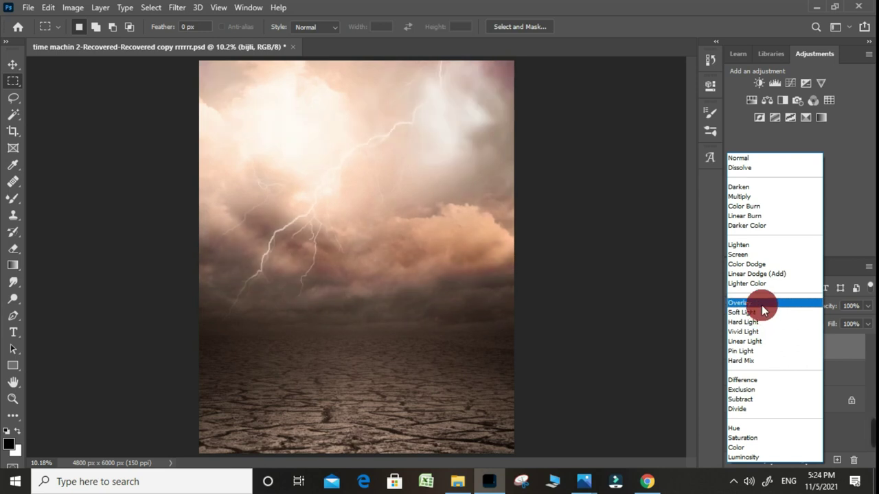
Blend the lightning layer as Overlay at 67% opacity and rasterize it.
{"action": "left_click", "coordinate": [761, 304]}
{"action": "left_click", "coordinate": [868, 307]}
{"action": "left_click_drag", "start_coordinate": [851, 324], "coordinate": [848, 325]}
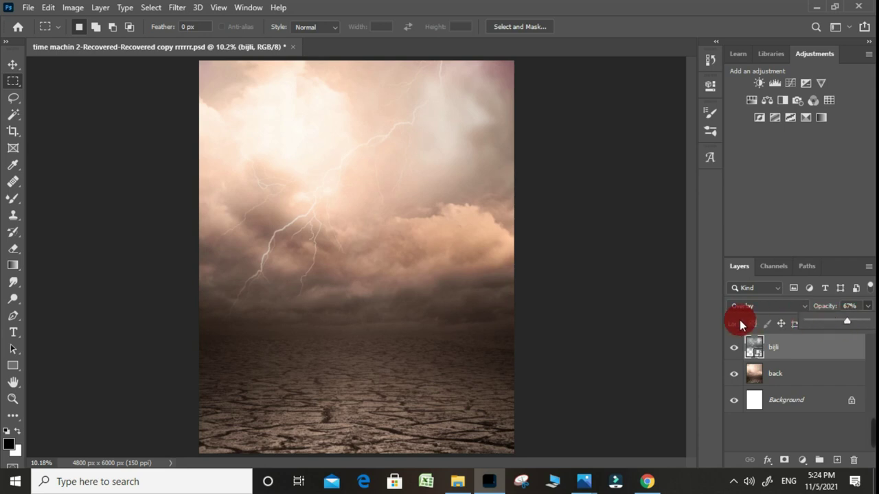
{"action": "key", "text": "ctrl+minus"}
{"action": "right_click", "coordinate": [810, 380]}
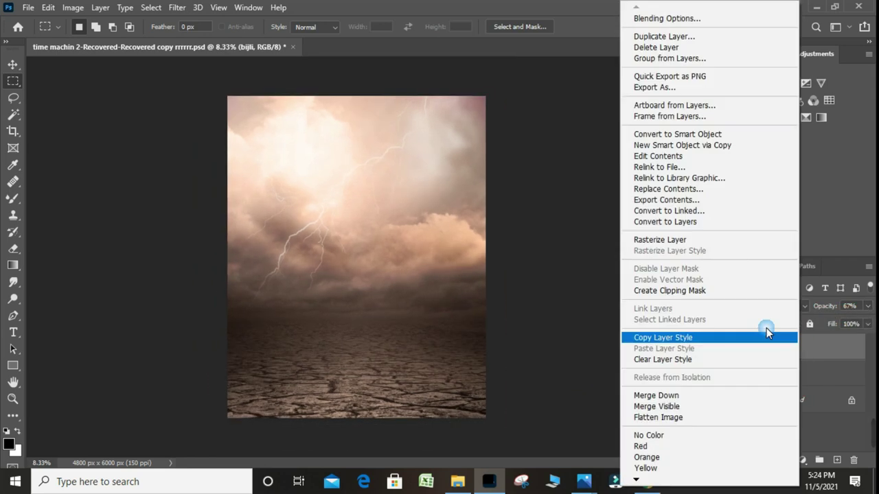
{"action": "left_click", "coordinate": [678, 240]}
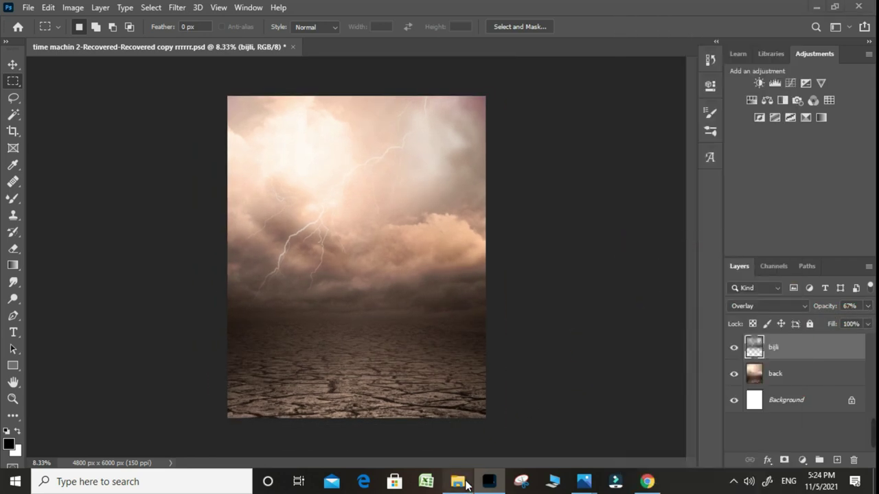
{"action": "left_click", "coordinate": [465, 483]}
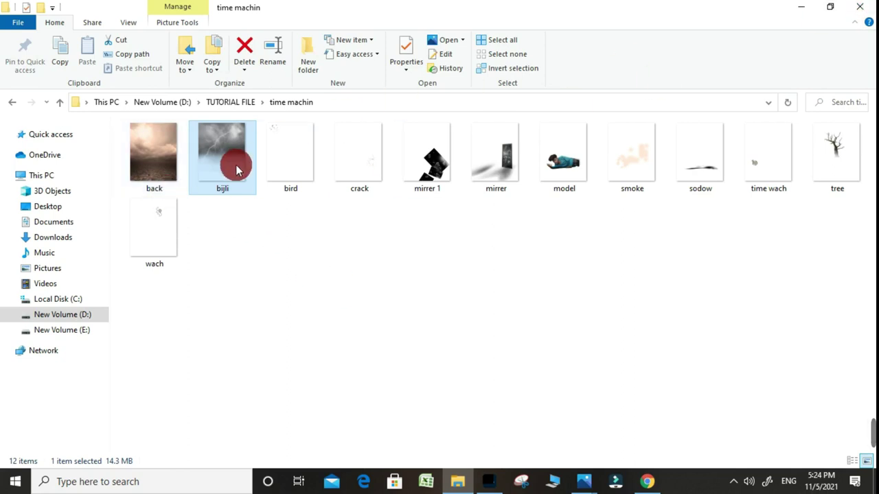
Place the dead tree image, rasterize it, and move it below the lightning layer.
{"action": "mouse_move", "coordinate": [827, 150]}
{"action": "left_mouse_down"}
{"action": "mouse_move", "coordinate": [644, 313]}
{"action": "mouse_move", "coordinate": [390, 307]}
{"action": "mouse_move", "coordinate": [375, 283]}
{"action": "left_mouse_up"}
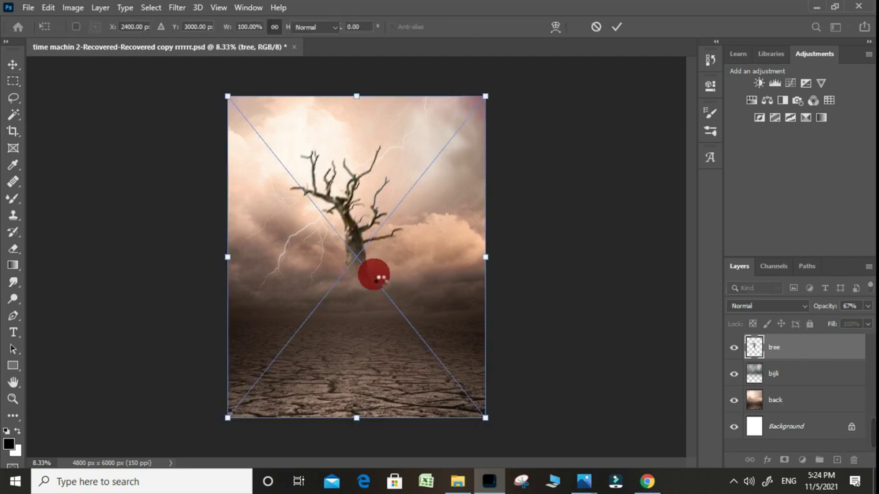
{"action": "double_click", "coordinate": [378, 276]}
{"action": "key", "text": "ctrl+plus"}
{"action": "right_click", "coordinate": [786, 349]}
{"action": "left_click", "coordinate": [672, 240]}
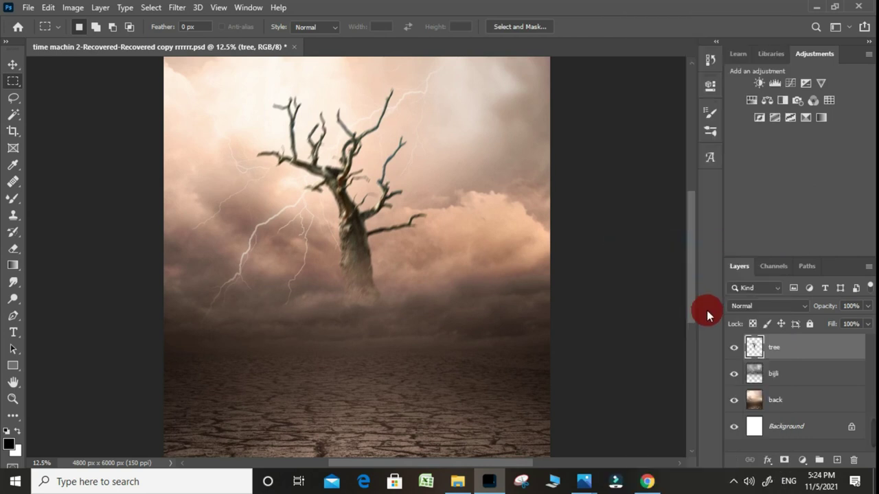
{"action": "key", "text": "ctrl+bracketleft"}
{"action": "key", "text": "ctrl+minus"}
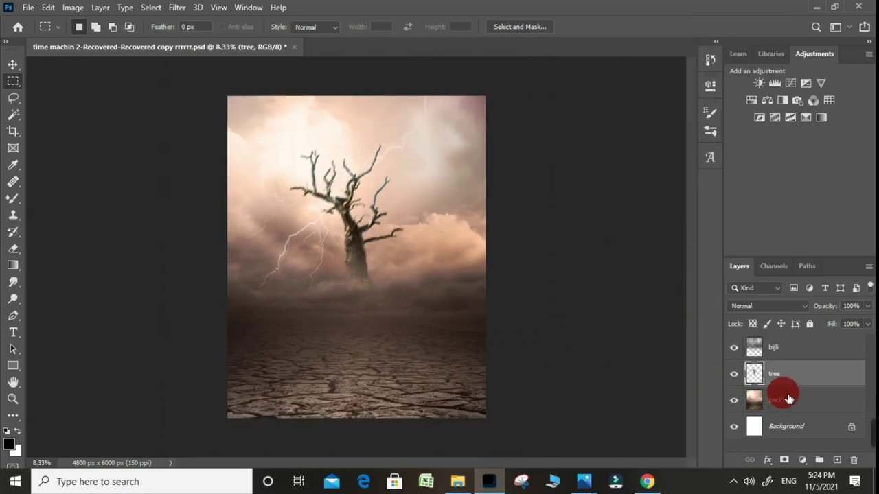
Merge the back layer down into Layer 0 and add a layer mask.
{"action": "left_click", "coordinate": [795, 400]}
{"action": "right_click", "coordinate": [795, 400]}
{"action": "left_click", "coordinate": [693, 380]}
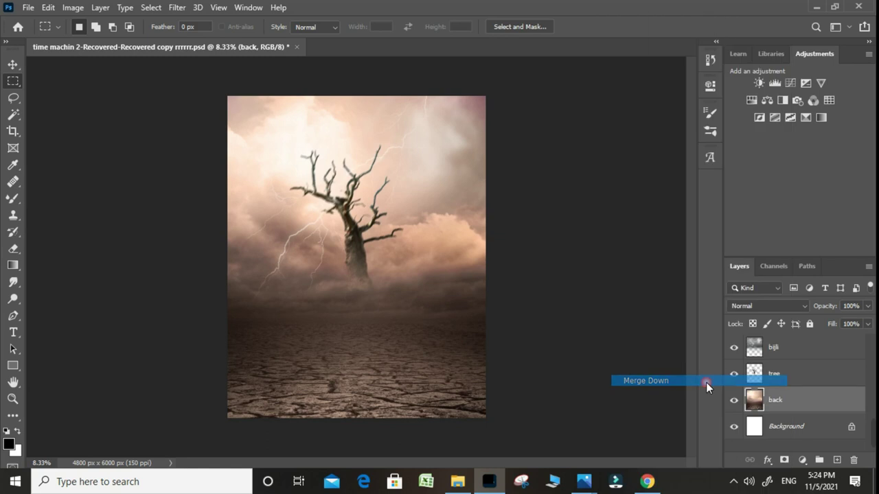
{"action": "left_click", "coordinate": [784, 459]}
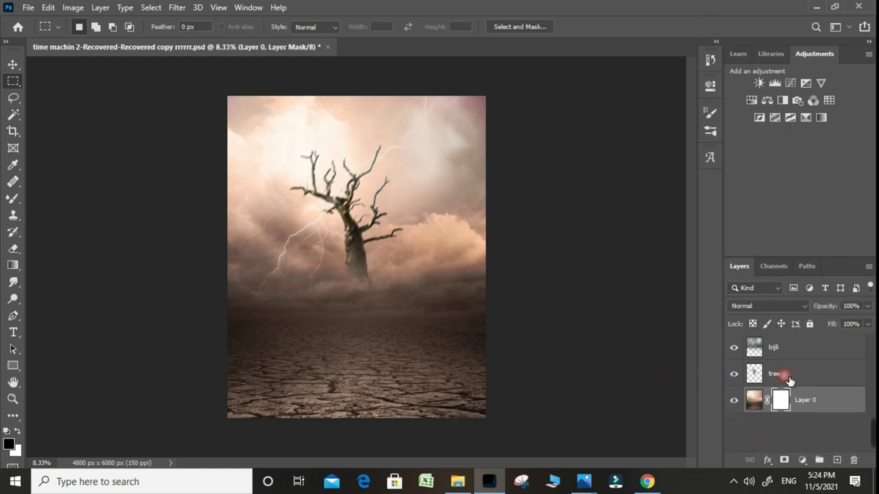
Erase the bijli mask with an enlarged Eraser so the lightning fades over the lower ground.
{"action": "left_click", "coordinate": [792, 346]}
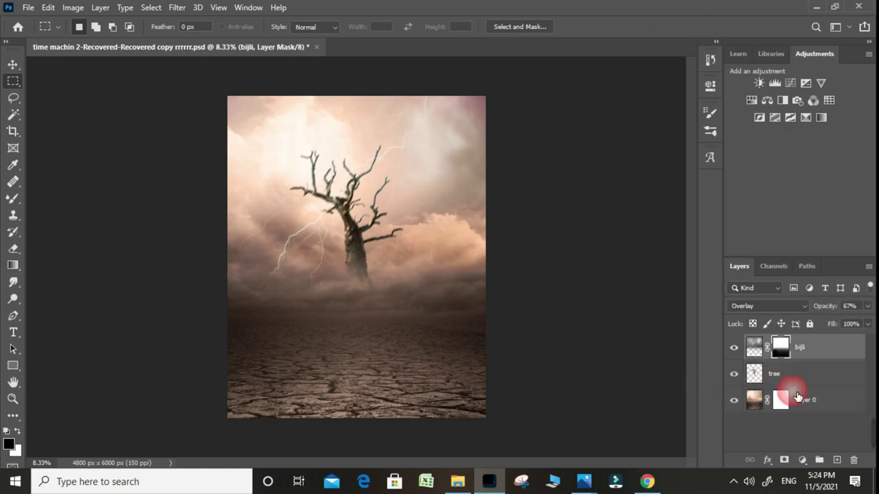
{"action": "left_click", "coordinate": [8, 274]}
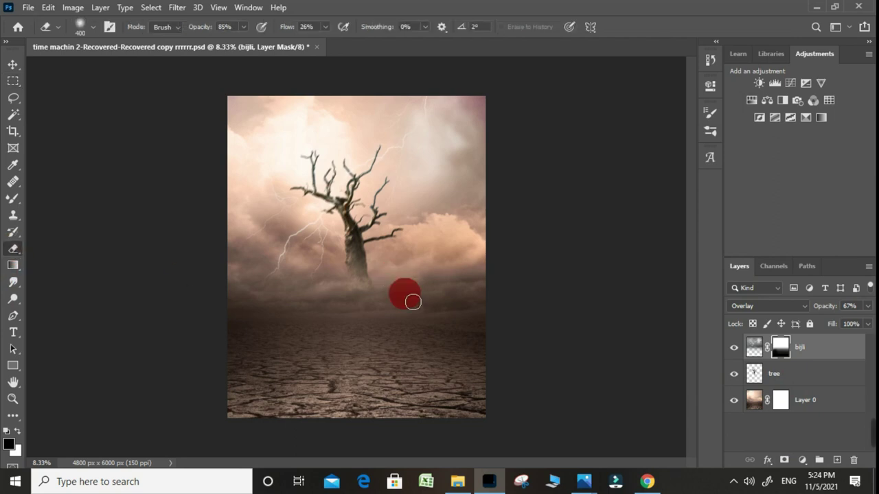
{"action": "key", "text": "bracketright"}
{"action": "key", "text": "bracketright"}
{"action": "key", "text": "bracketright"}
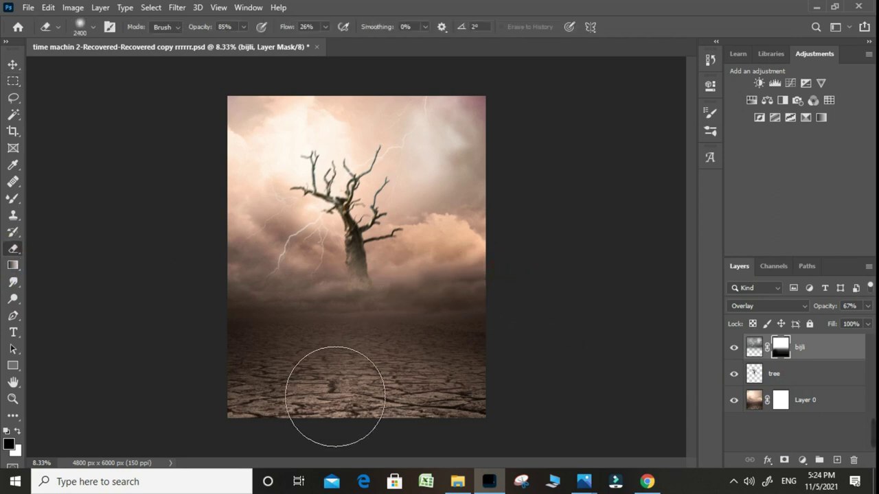
{"action": "left_click", "coordinate": [514, 262]}
{"action": "left_click", "coordinate": [208, 373]}
{"action": "left_click", "coordinate": [530, 166]}
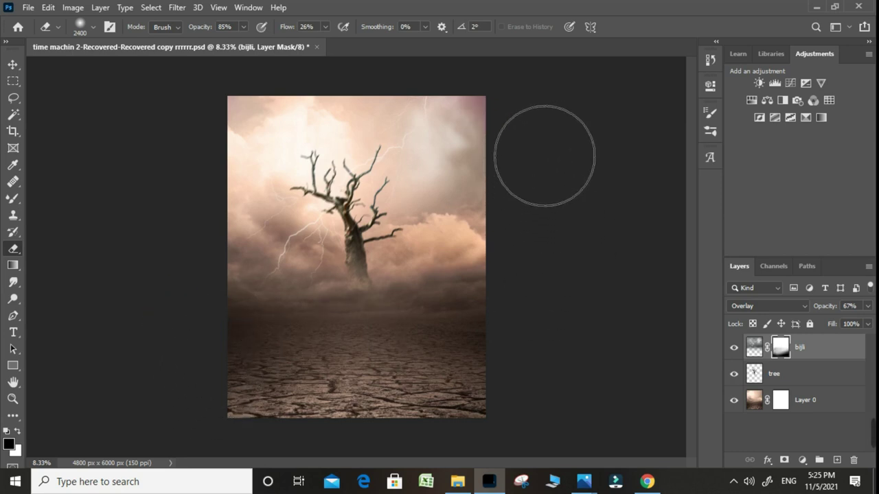
{"action": "left_click", "coordinate": [511, 311]}
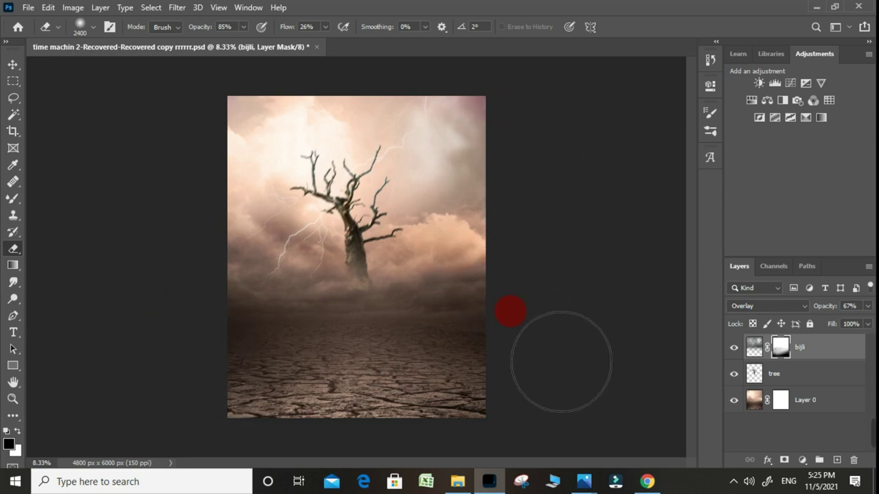
{"action": "key", "text": "ctrl+plus"}
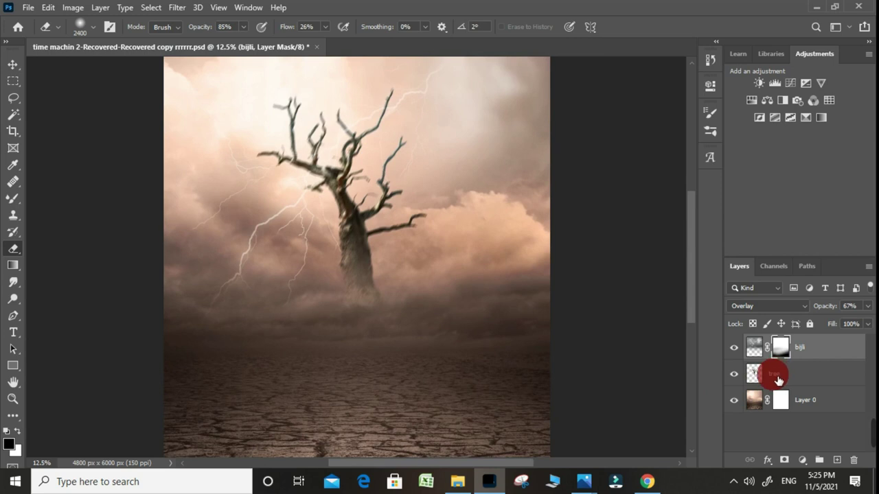
{"action": "key", "text": "ctrl+minus"}
{"action": "key", "text": "ctrl+plus"}
{"action": "key", "text": "ctrl+minus"}
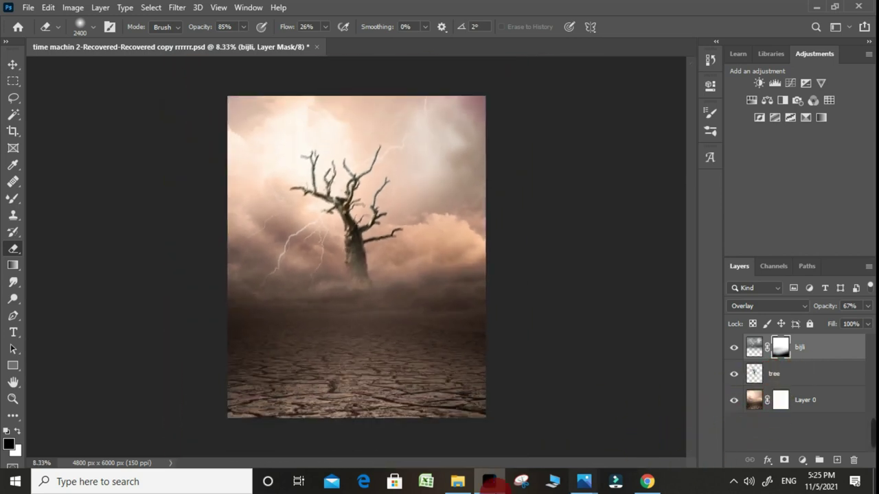
{"action": "left_click", "coordinate": [457, 481]}
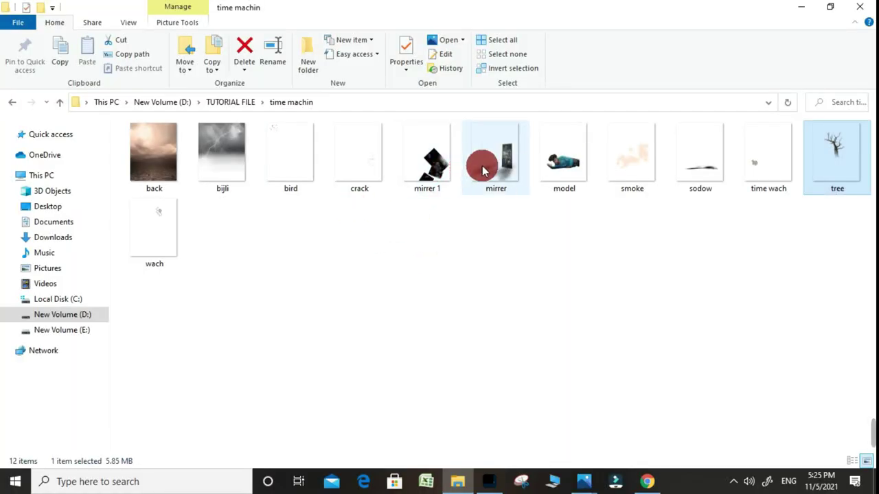
Stand the rasterized mirrer portal right of the tree and drag in the crawling model figure.
{"action": "left_click_drag", "start_coordinate": [499, 162], "coordinate": [427, 369]}
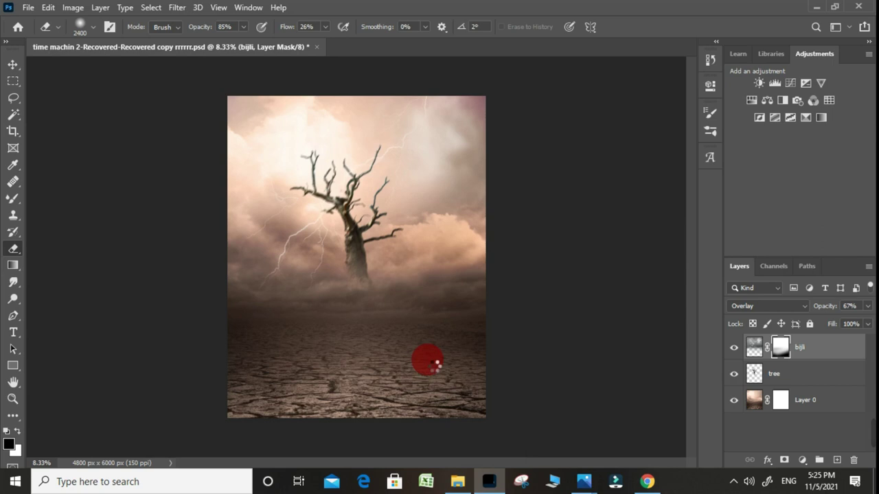
{"action": "left_click_drag", "start_coordinate": [435, 363], "coordinate": [429, 357]}
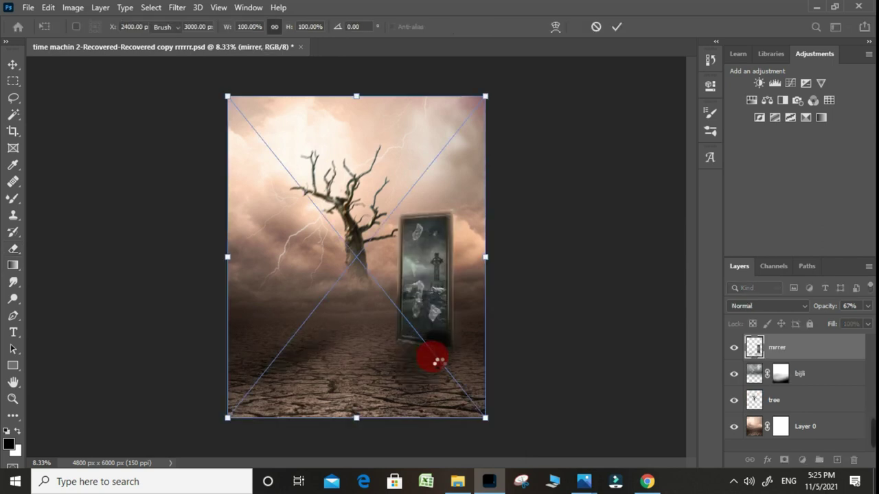
{"action": "key", "text": "Return"}
{"action": "left_click", "coordinate": [433, 306]}
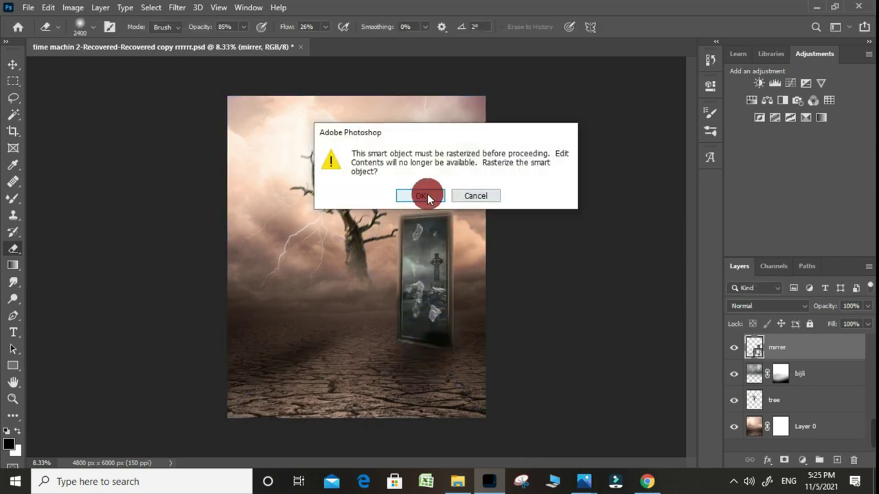
{"action": "left_click", "coordinate": [420, 195]}
{"action": "left_click", "coordinate": [466, 284]}
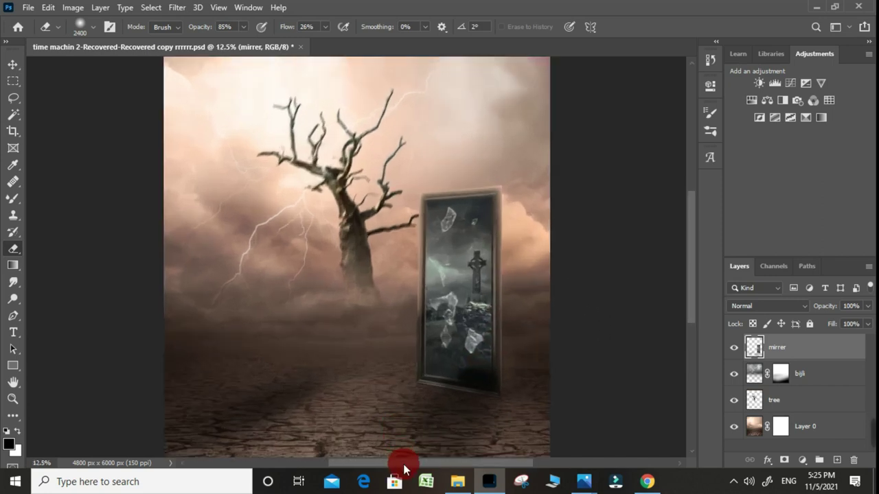
{"action": "left_click", "coordinate": [458, 482]}
{"action": "mouse_move", "coordinate": [565, 155]}
{"action": "left_mouse_down"}
{"action": "mouse_move", "coordinate": [492, 488]}
{"action": "mouse_move", "coordinate": [400, 403]}
{"action": "left_mouse_up"}
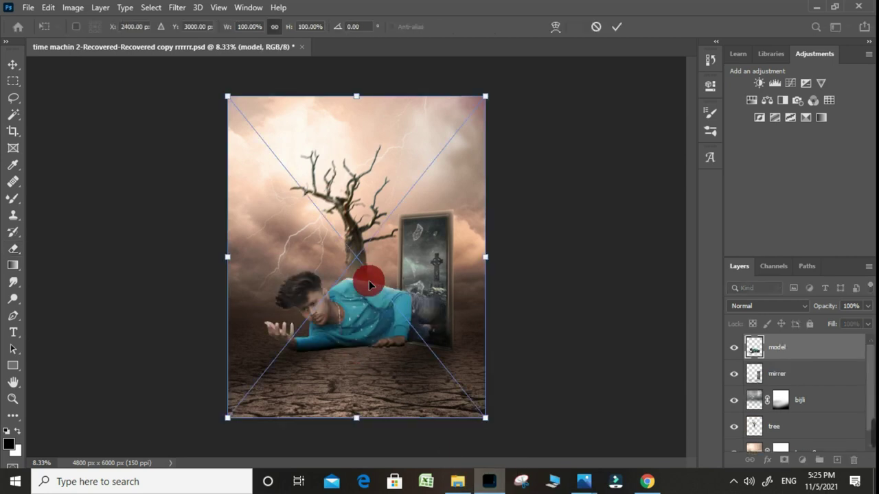
Commit and rasterize the crawling model figure in front of the portal.
{"action": "key", "text": "Return"}
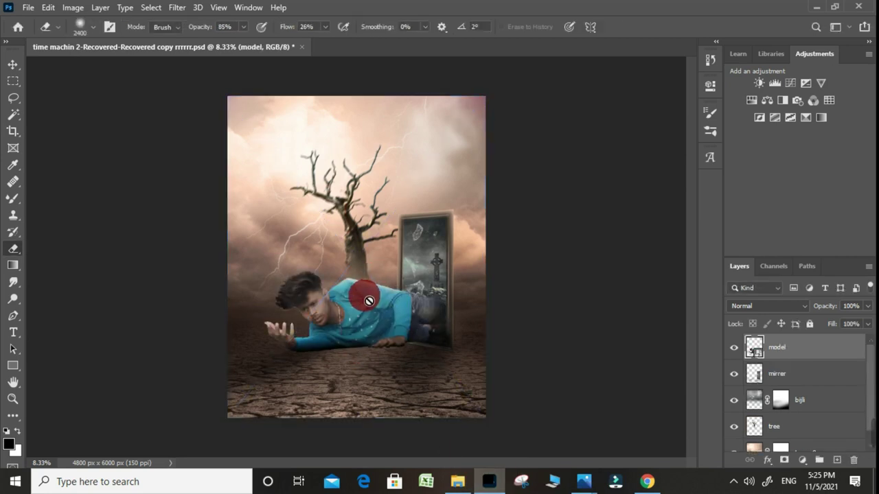
{"action": "key", "text": "e"}
{"action": "left_click", "coordinate": [368, 294]}
{"action": "key", "text": "Return"}
{"action": "scroll", "coordinate": [385, 370], "scroll_direction": "up", "scroll_amount": 1}
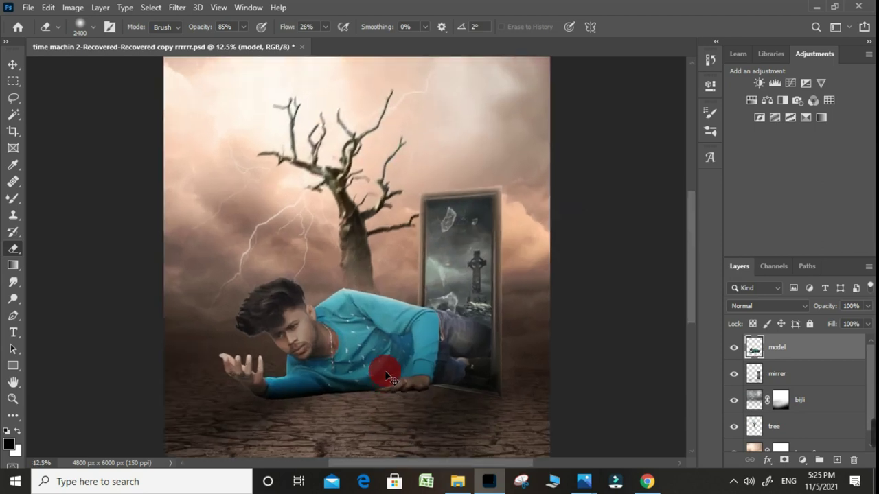
{"action": "scroll", "coordinate": [385, 370], "scroll_direction": "up", "scroll_amount": 1}
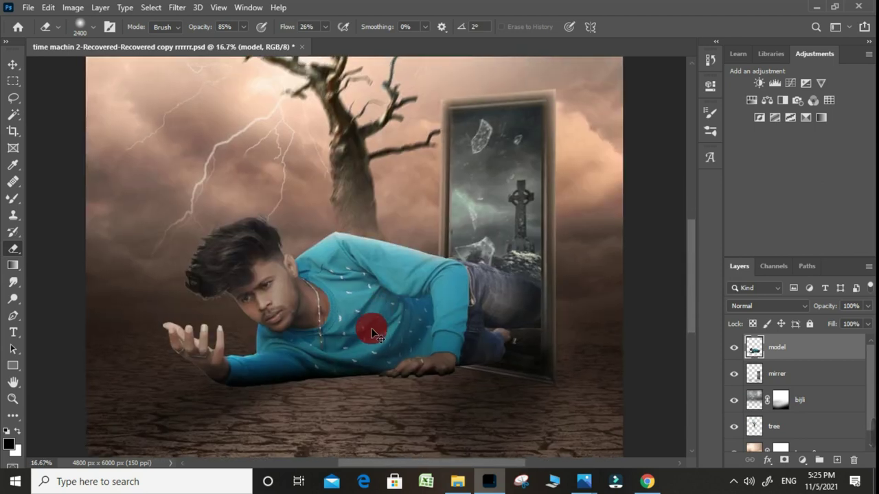
{"action": "scroll", "coordinate": [478, 400], "scroll_direction": "up", "scroll_amount": 1}
{"action": "scroll", "coordinate": [395, 303], "scroll_direction": "up", "scroll_amount": 1}
{"action": "scroll", "coordinate": [402, 311], "scroll_direction": "down", "scroll_amount": 1}
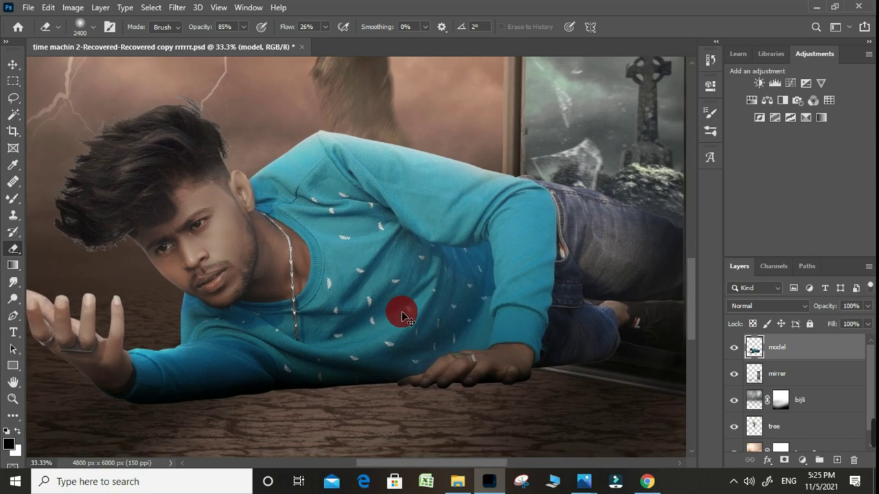
{"action": "scroll", "coordinate": [406, 328], "scroll_direction": "down", "scroll_amount": 1}
{"action": "scroll", "coordinate": [441, 363], "scroll_direction": "down", "scroll_amount": 1}
{"action": "scroll", "coordinate": [550, 412], "scroll_direction": "down", "scroll_amount": 1}
Make the tree layer active in the Layers panel.
{"action": "left_click", "coordinate": [791, 404]}
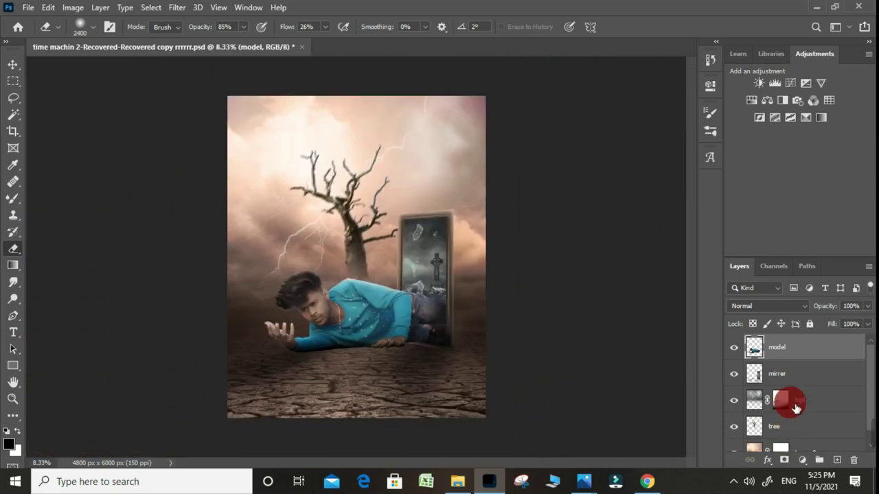
{"action": "left_click", "coordinate": [791, 380]}
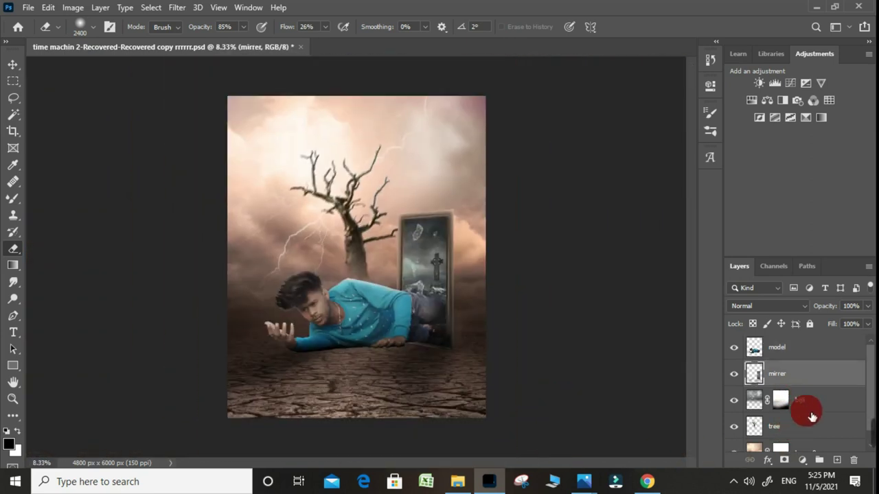
{"action": "left_click", "coordinate": [812, 419]}
{"action": "scroll", "coordinate": [812, 429], "scroll_direction": "down", "scroll_amount": 1}
Place the sodow shadow image above the tree and rasterize it.
{"action": "left_click", "coordinate": [457, 479]}
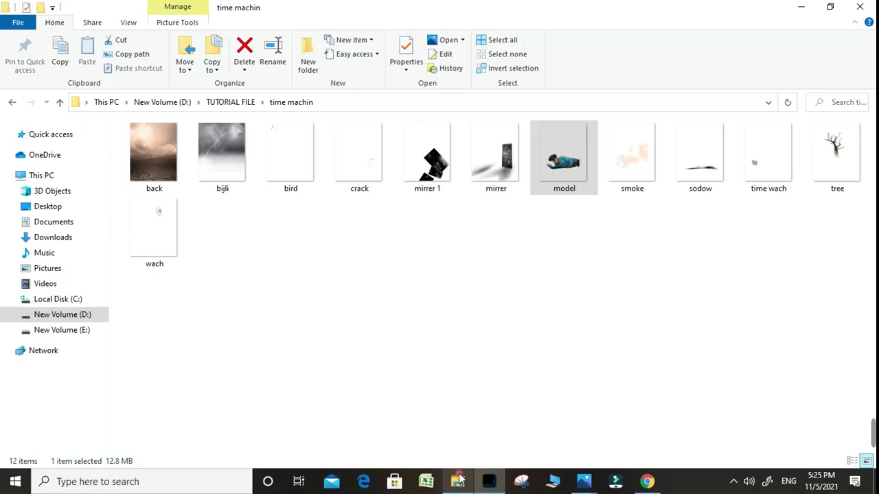
{"action": "left_click", "coordinate": [707, 195]}
{"action": "left_click_drag", "start_coordinate": [707, 199], "coordinate": [357, 350]}
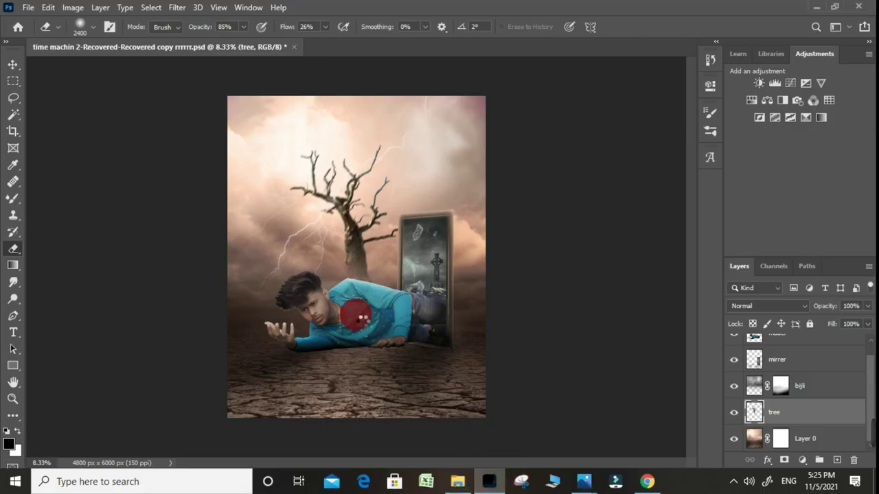
{"action": "left_click_drag", "start_coordinate": [356, 317], "coordinate": [355, 316]}
{"action": "type", "text": "sodow"}
{"action": "key", "text": "Return"}
{"action": "key", "text": "e"}
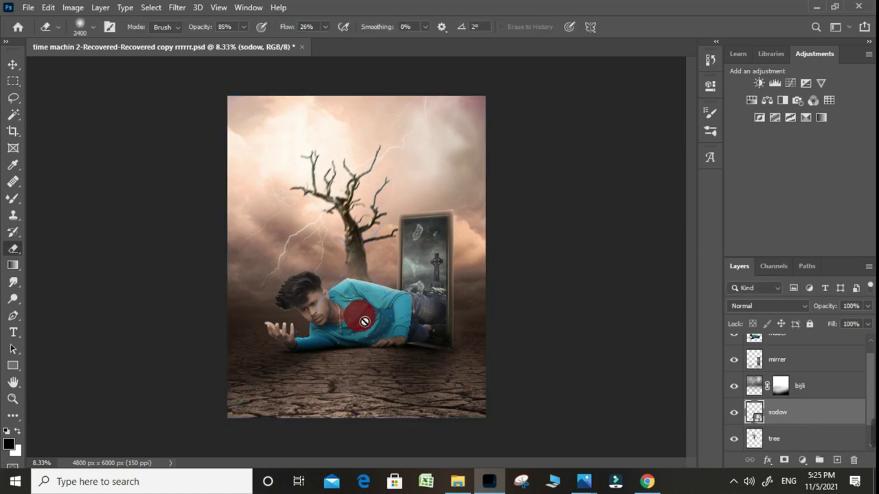
{"action": "left_click", "coordinate": [357, 316]}
{"action": "left_click", "coordinate": [421, 196]}
Drop the time wach pocket watch image into the man's open hand.
{"action": "key", "text": "ctrl+plus"}
{"action": "left_click_drag", "start_coordinate": [416, 366], "coordinate": [487, 361]}
{"action": "scroll", "coordinate": [355, 287], "scroll_direction": "up", "scroll_amount": 1}
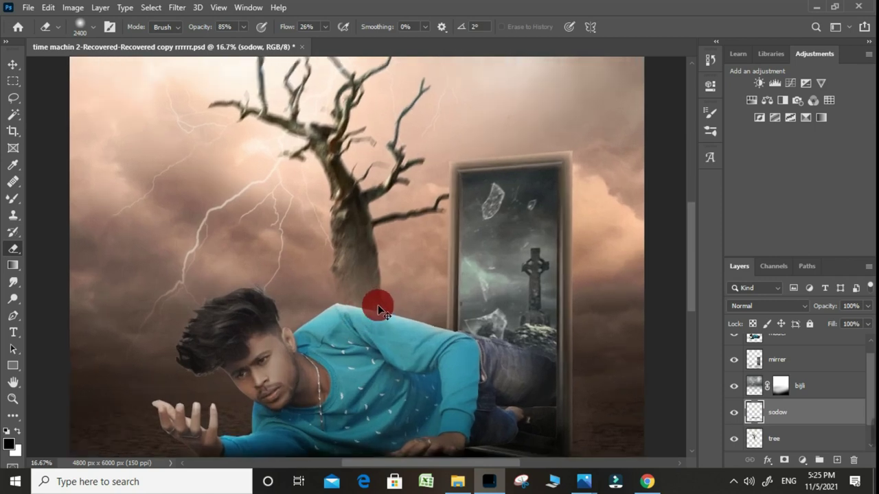
{"action": "scroll", "coordinate": [373, 300], "scroll_direction": "up", "scroll_amount": 2}
{"action": "scroll", "coordinate": [402, 326], "scroll_direction": "down", "scroll_amount": 2}
{"action": "key", "text": "ctrl+minus"}
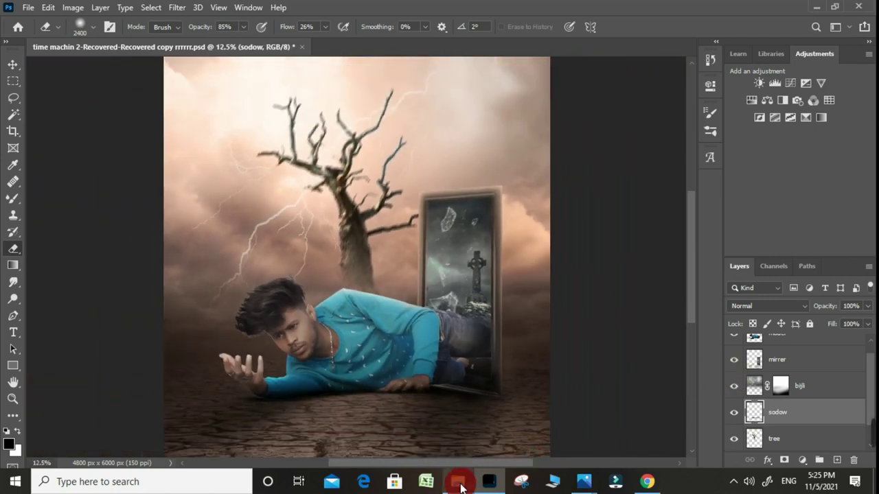
{"action": "left_click", "coordinate": [458, 482]}
{"action": "mouse_move", "coordinate": [780, 163]}
{"action": "left_mouse_down"}
{"action": "mouse_move", "coordinate": [512, 464]}
{"action": "mouse_move", "coordinate": [473, 455]}
{"action": "left_mouse_up"}
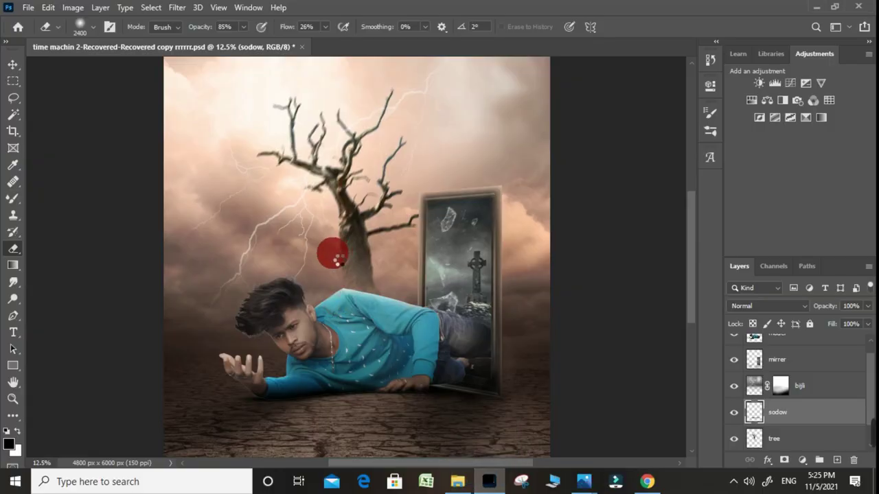
{"action": "left_click_drag", "start_coordinate": [337, 258], "coordinate": [348, 249]}
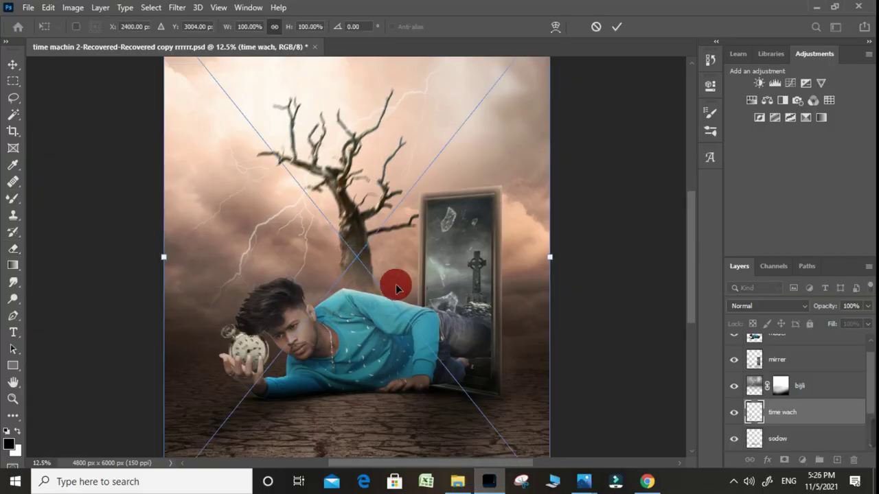
Commit the pocket watch, raise it above mirrer and model to the top, and rasterize it.
{"action": "key", "text": "Return"}
{"action": "key", "text": "e"}
{"action": "key", "text": "ctrl+bracketright"}
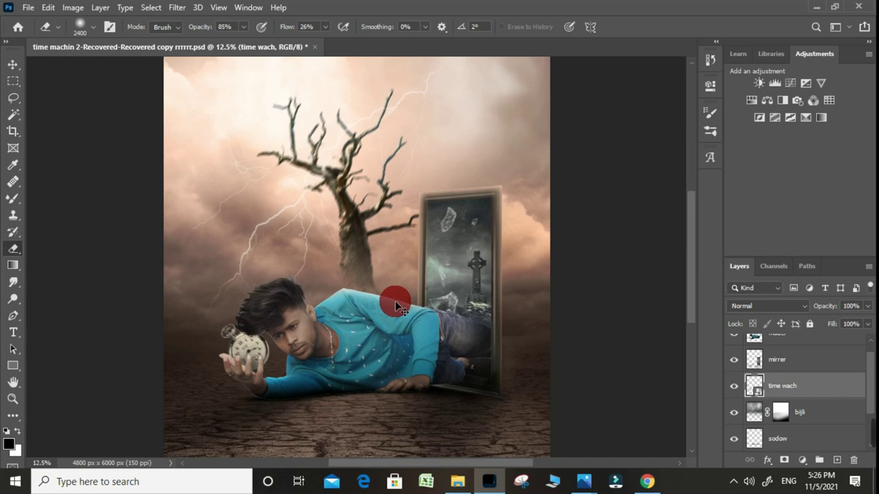
{"action": "key", "text": "ctrl+bracketright"}
{"action": "key", "text": "ctrl+bracketright"}
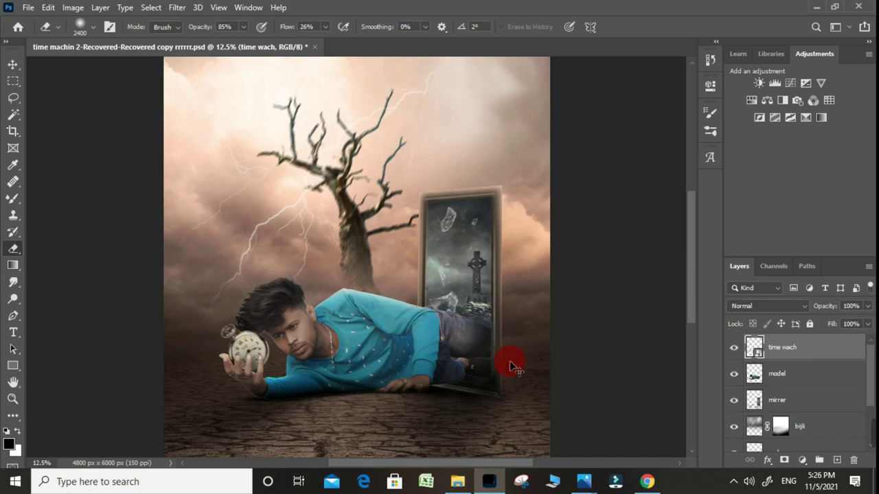
{"action": "right_click", "coordinate": [775, 348]}
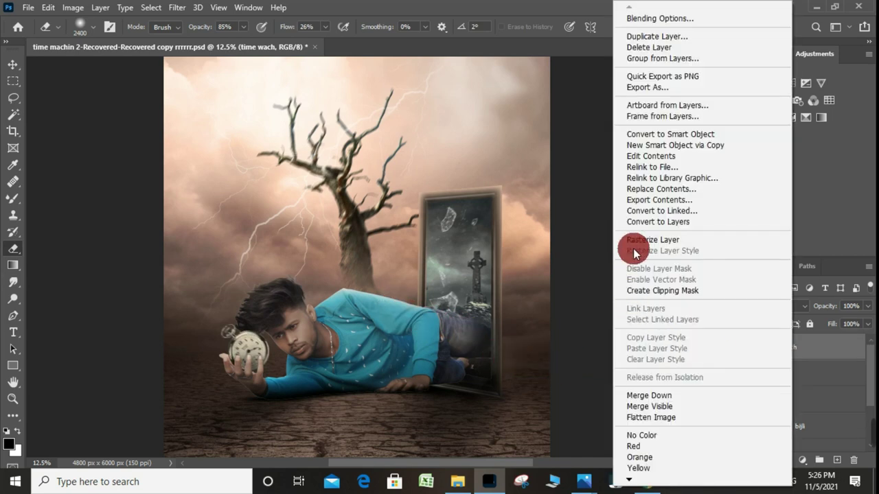
{"action": "left_click", "coordinate": [638, 239]}
{"action": "scroll", "coordinate": [314, 318], "scroll_direction": "up", "scroll_amount": 1}
{"action": "left_click_drag", "start_coordinate": [298, 367], "coordinate": [351, 305]}
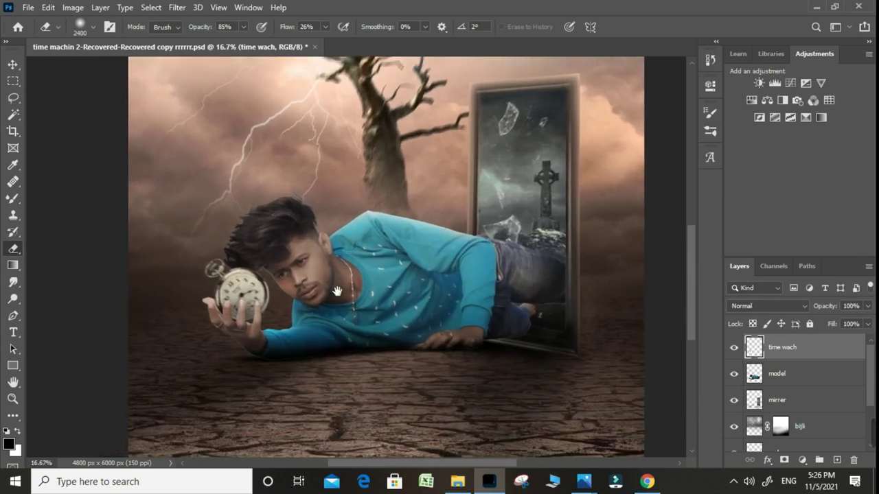
{"action": "scroll", "coordinate": [351, 305], "scroll_direction": "up", "scroll_amount": 1}
{"action": "scroll", "coordinate": [353, 307], "scroll_direction": "up", "scroll_amount": 1}
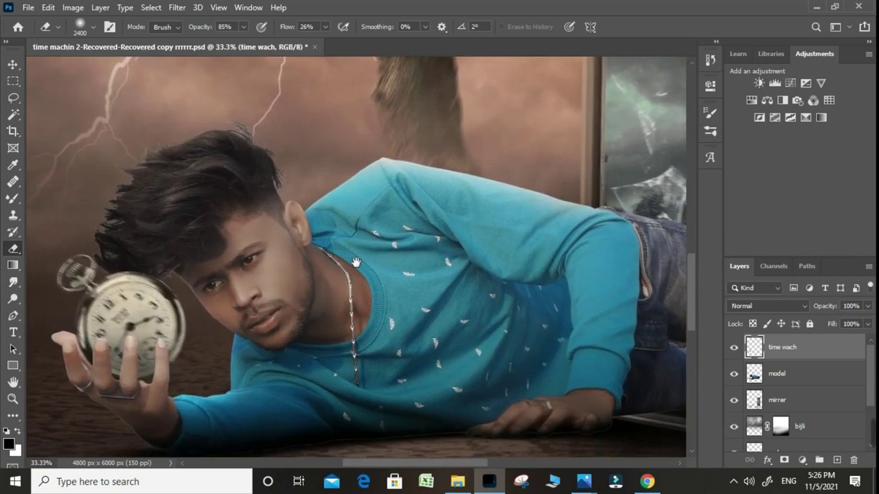
{"action": "scroll", "coordinate": [360, 294], "scroll_direction": "down", "scroll_amount": 1}
{"action": "scroll", "coordinate": [359, 303], "scroll_direction": "down", "scroll_amount": 1}
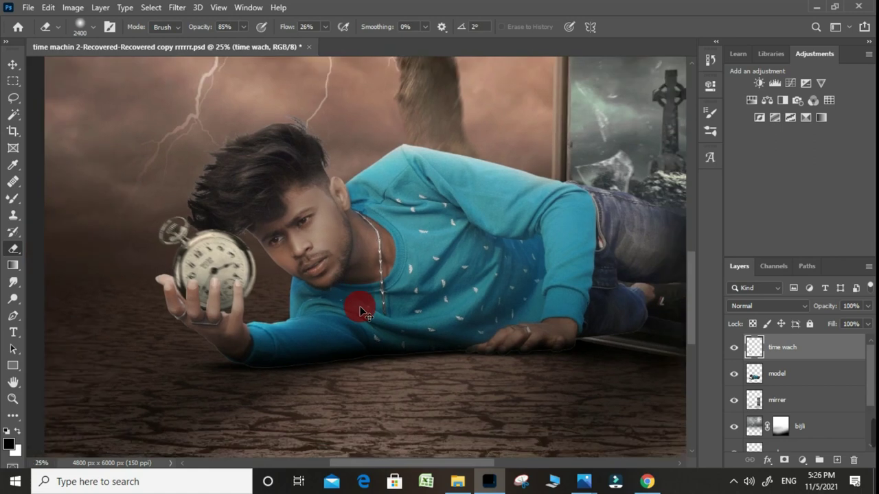
{"action": "scroll", "coordinate": [359, 303], "scroll_direction": "down", "scroll_amount": 1}
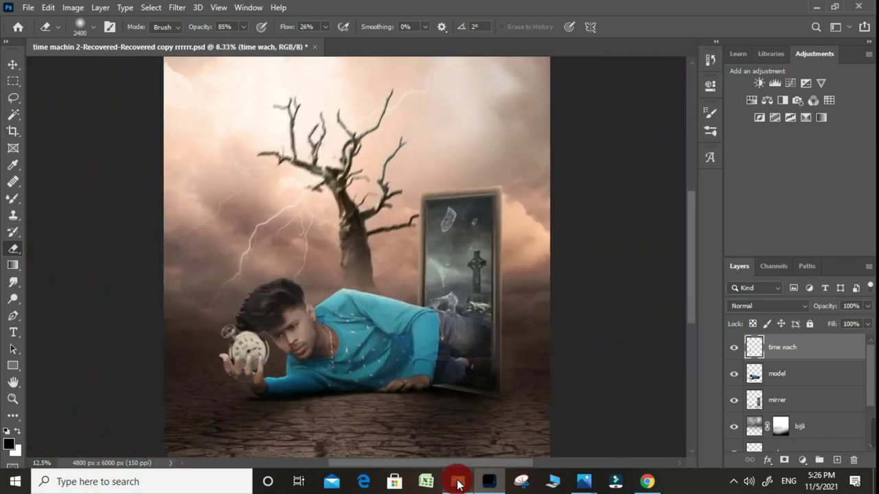
Place the smoke image on the canvas and rasterize it.
{"action": "left_click", "coordinate": [457, 482]}
{"action": "mouse_move", "coordinate": [631, 159]}
{"action": "left_mouse_down"}
{"action": "mouse_move", "coordinate": [482, 489]}
{"action": "mouse_move", "coordinate": [359, 386]}
{"action": "left_mouse_up"}
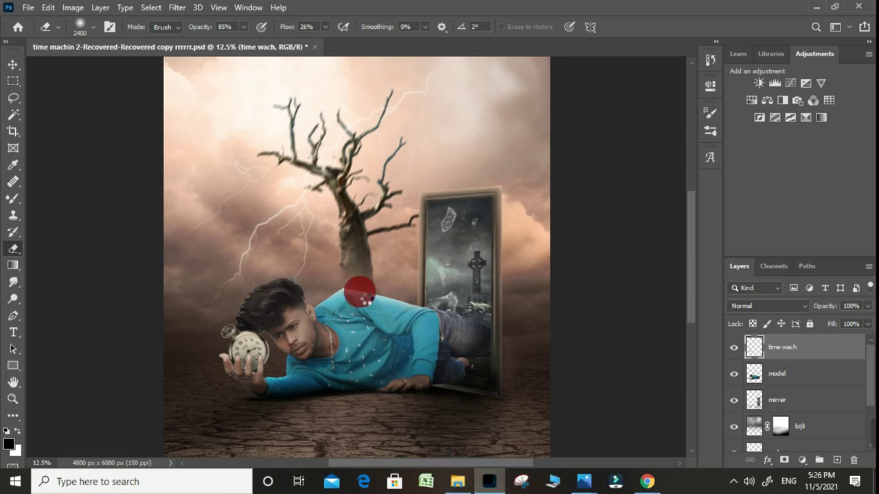
{"action": "left_click_drag", "start_coordinate": [364, 296], "coordinate": [373, 306]}
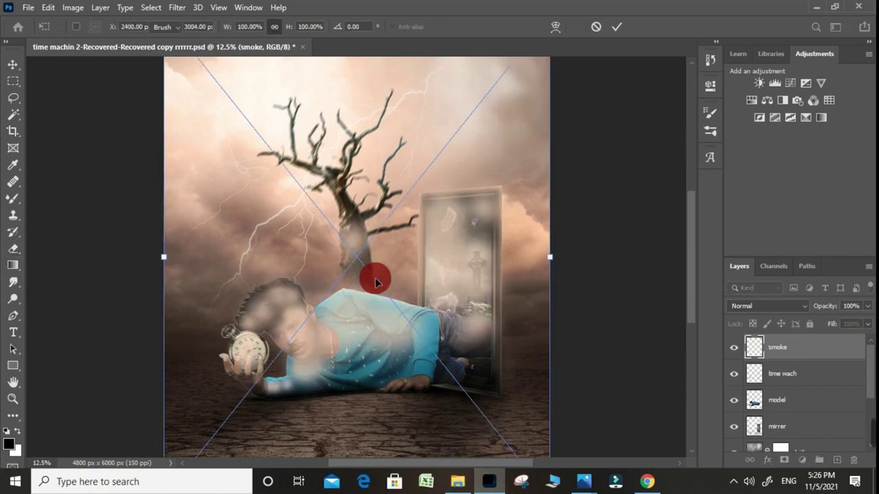
{"action": "key", "text": "Return"}
{"action": "key", "text": "e"}
{"action": "left_click", "coordinate": [375, 276]}
{"action": "left_click", "coordinate": [422, 195]}
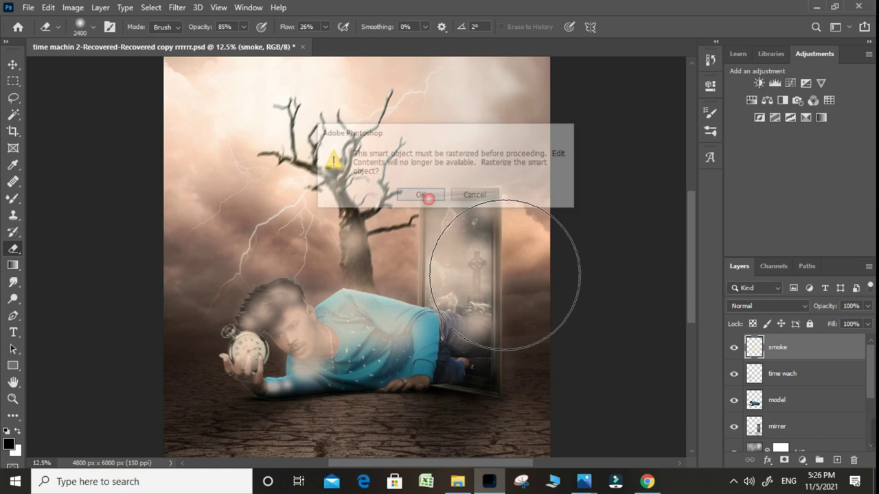
Push the smoke layer down below bijli and drag in the mirrer 1 glass shards.
{"action": "key", "text": "ctrl+bracketleft"}
{"action": "key", "text": "ctrl+bracketleft"}
{"action": "key", "text": "ctrl+bracketleft"}
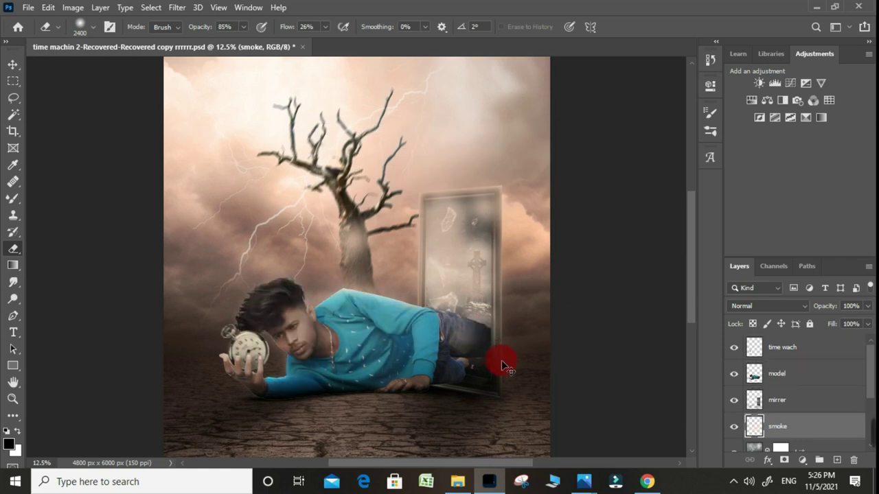
{"action": "key", "text": "ctrl+bracketleft"}
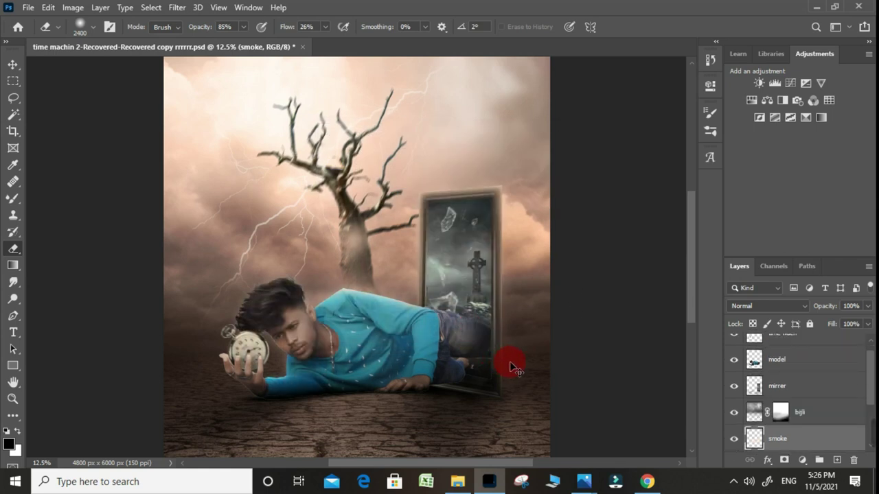
{"action": "key", "text": "ctrl+bracketleft"}
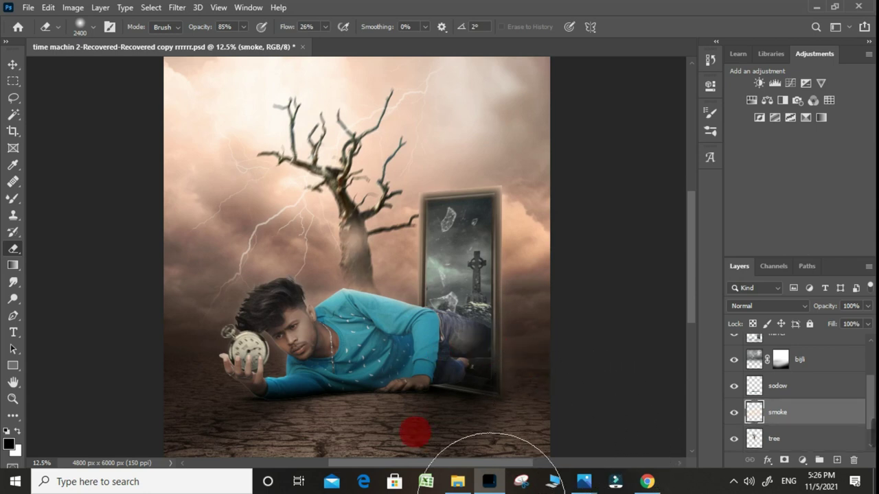
{"action": "left_click", "coordinate": [454, 479]}
{"action": "mouse_move", "coordinate": [427, 157]}
{"action": "left_mouse_down"}
{"action": "mouse_move", "coordinate": [480, 390]}
{"action": "mouse_move", "coordinate": [395, 313]}
{"action": "mouse_move", "coordinate": [388, 323]}
{"action": "left_mouse_up"}
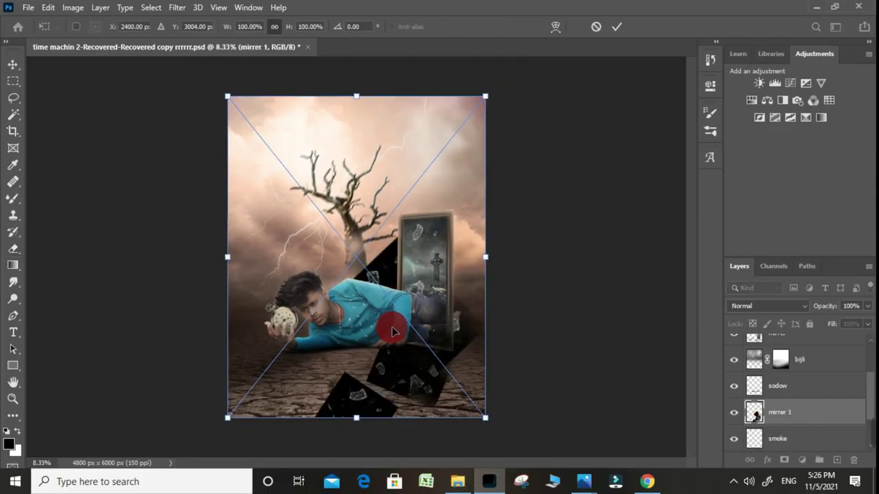
Commit and rasterize the mirrer 1 shards, raise them above mirrer, and blend as Screen.
{"action": "key", "text": "Return"}
{"action": "key", "text": "e"}
{"action": "left_click", "coordinate": [416, 237]}
{"action": "left_click", "coordinate": [417, 252]}
{"action": "key", "text": "ctrl+bracketright"}
{"action": "key", "text": "ctrl+bracketright"}
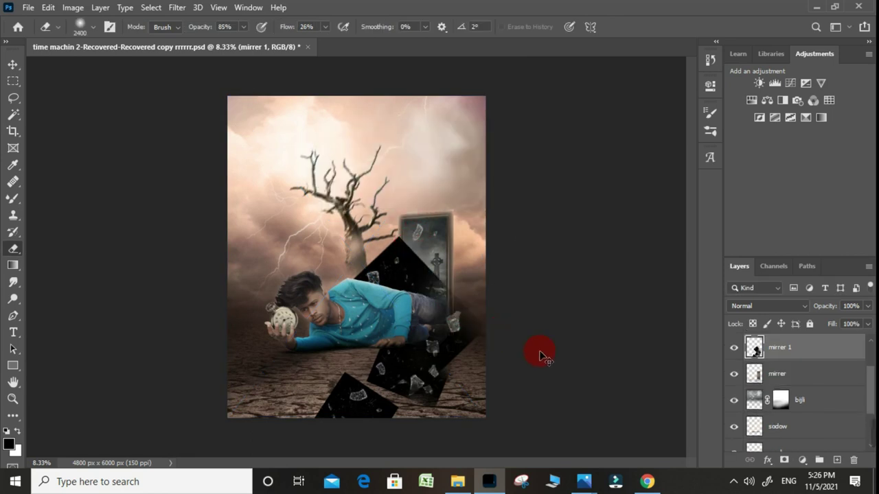
{"action": "left_click", "coordinate": [755, 306]}
{"action": "left_click", "coordinate": [739, 251]}
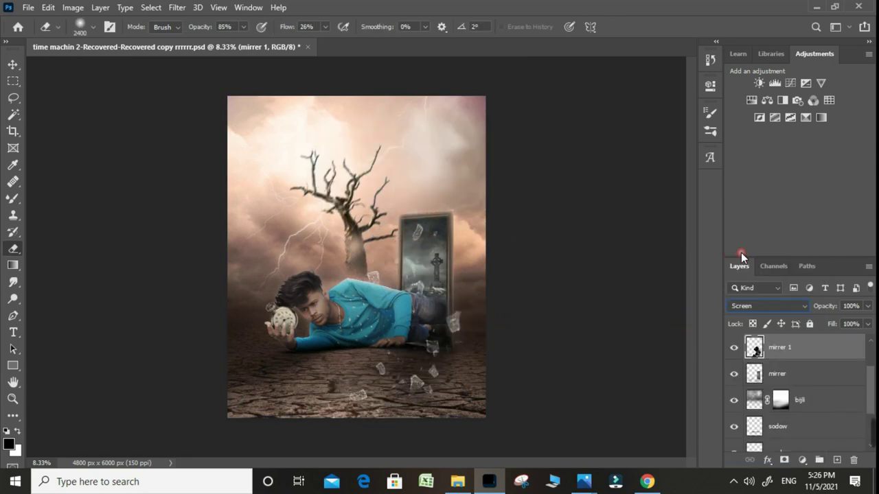
Zoom in and out to inspect the glass shards scattered around the man.
{"action": "scroll", "coordinate": [458, 276], "scroll_direction": "up", "scroll_amount": 1}
{"action": "scroll", "coordinate": [403, 337], "scroll_direction": "up", "scroll_amount": 1}
{"action": "scroll", "coordinate": [392, 241], "scroll_direction": "down", "scroll_amount": 3}
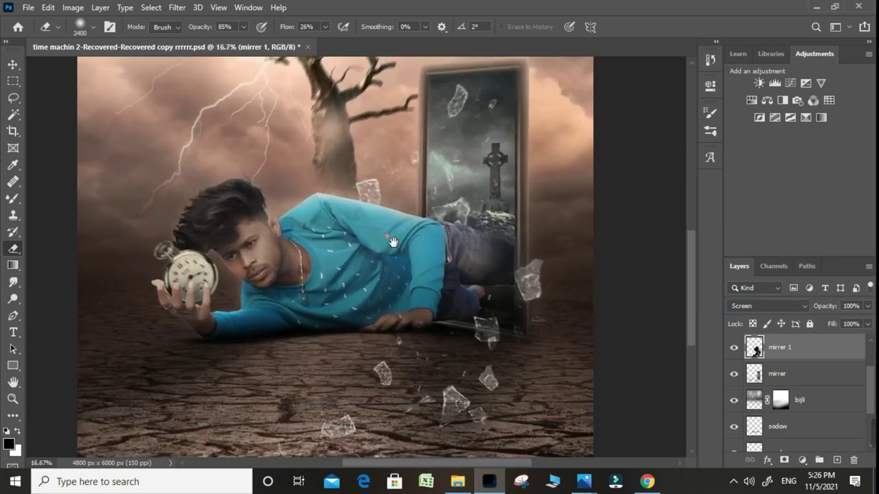
{"action": "scroll", "coordinate": [528, 289], "scroll_direction": "up", "scroll_amount": 1}
{"action": "scroll", "coordinate": [529, 288], "scroll_direction": "up", "scroll_amount": 1}
{"action": "scroll", "coordinate": [520, 297], "scroll_direction": "up", "scroll_amount": 1}
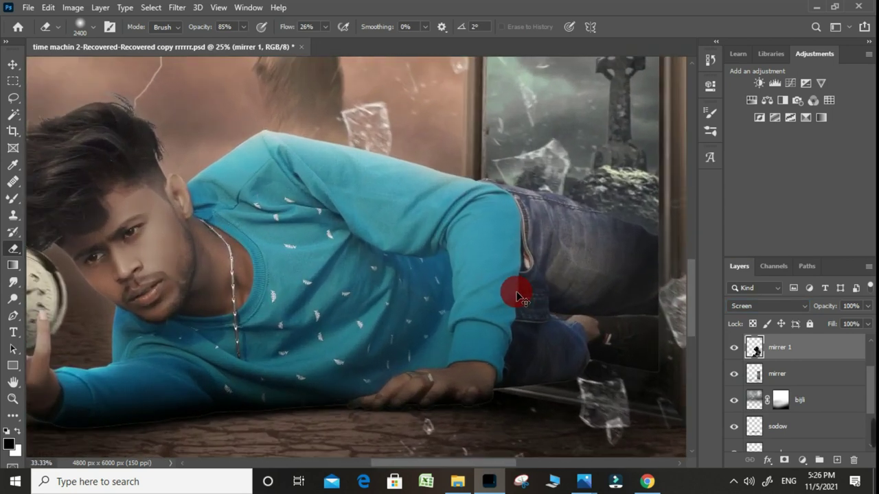
{"action": "scroll", "coordinate": [526, 310], "scroll_direction": "down", "scroll_amount": 1}
{"action": "scroll", "coordinate": [502, 330], "scroll_direction": "down", "scroll_amount": 1}
{"action": "scroll", "coordinate": [412, 340], "scroll_direction": "down", "scroll_amount": 1}
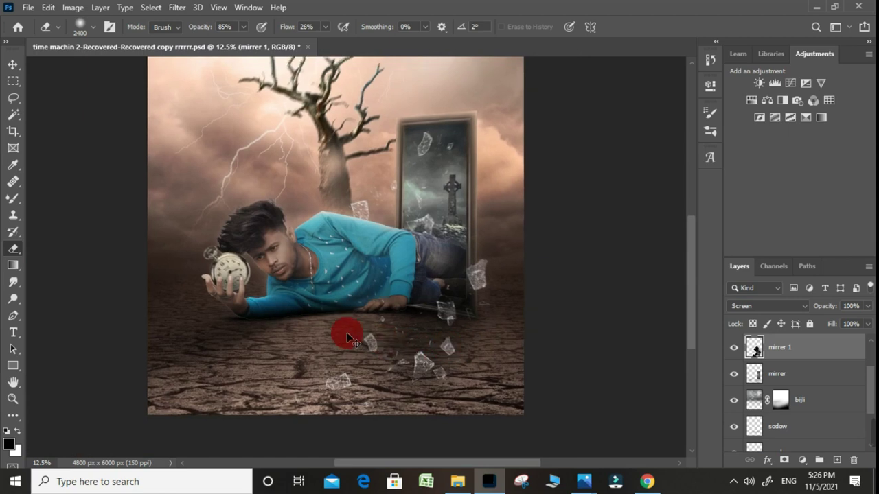
{"action": "scroll", "coordinate": [350, 312], "scroll_direction": "down", "scroll_amount": 1}
{"action": "scroll", "coordinate": [323, 312], "scroll_direction": "up", "scroll_amount": 1}
{"action": "scroll", "coordinate": [426, 247], "scroll_direction": "up", "scroll_amount": 1}
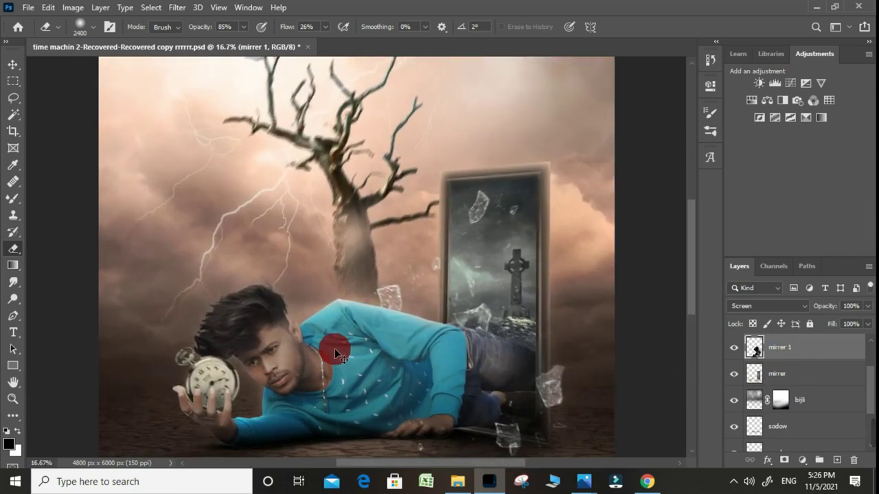
{"action": "scroll", "coordinate": [337, 348], "scroll_direction": "up", "scroll_amount": 1}
{"action": "scroll", "coordinate": [336, 347], "scroll_direction": "down", "scroll_amount": 1}
{"action": "scroll", "coordinate": [304, 353], "scroll_direction": "up", "scroll_amount": 1}
{"action": "scroll", "coordinate": [318, 353], "scroll_direction": "up", "scroll_amount": 2}
{"action": "scroll", "coordinate": [318, 352], "scroll_direction": "down", "scroll_amount": 1}
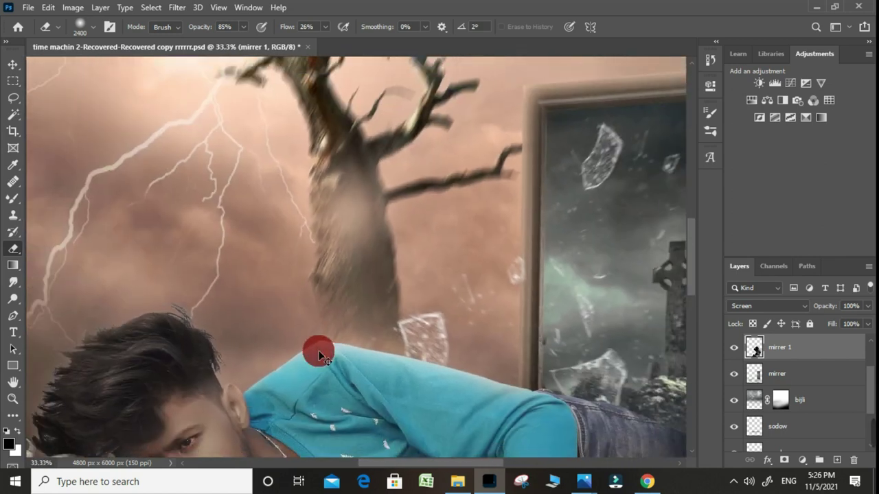
{"action": "scroll", "coordinate": [322, 356], "scroll_direction": "down", "scroll_amount": 3}
{"action": "scroll", "coordinate": [318, 350], "scroll_direction": "up", "scroll_amount": 1}
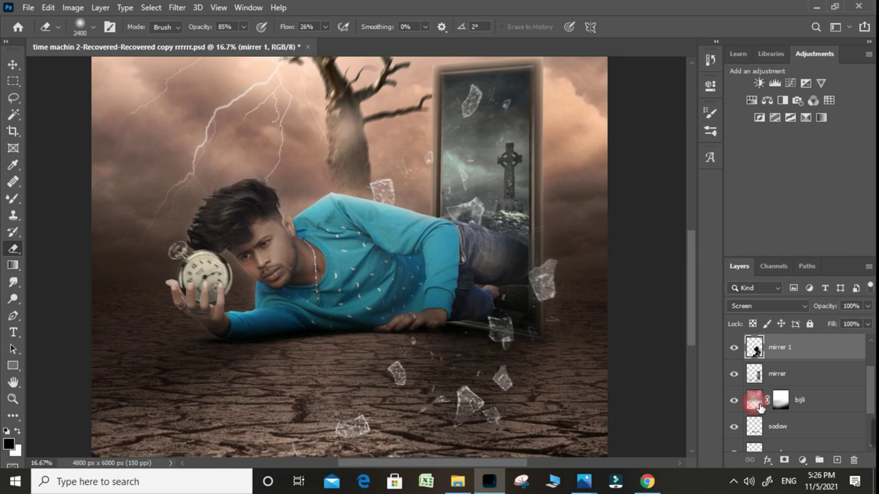
{"action": "scroll", "coordinate": [804, 385], "scroll_direction": "up", "scroll_amount": 2}
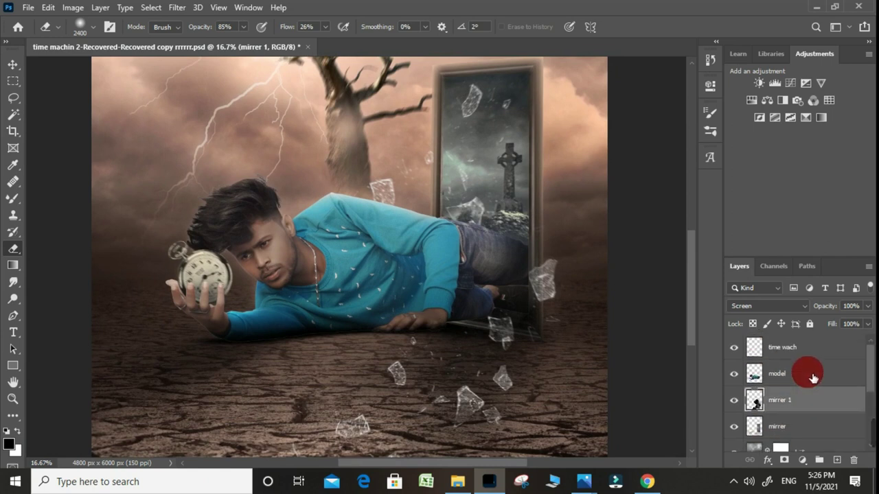
Add a Vibrance adjustment at −17 above the model layer.
{"action": "left_click", "coordinate": [802, 460]}
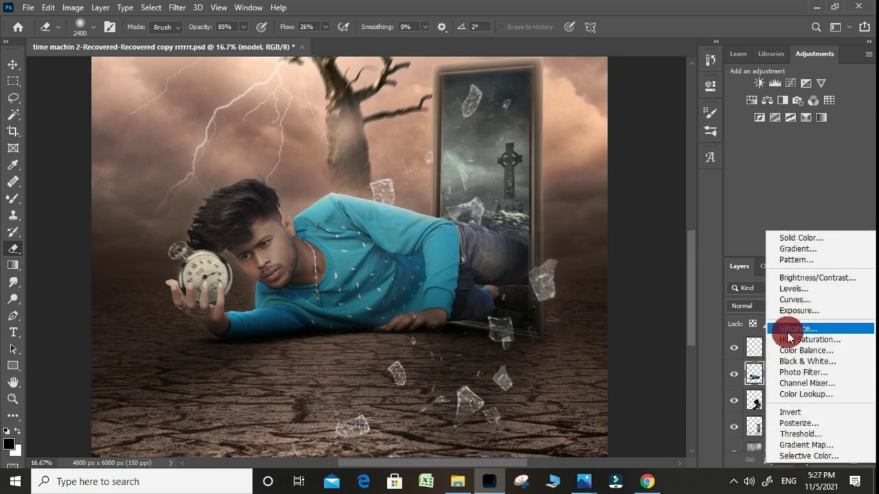
{"action": "left_click_drag", "start_coordinate": [776, 374], "coordinate": [788, 337]}
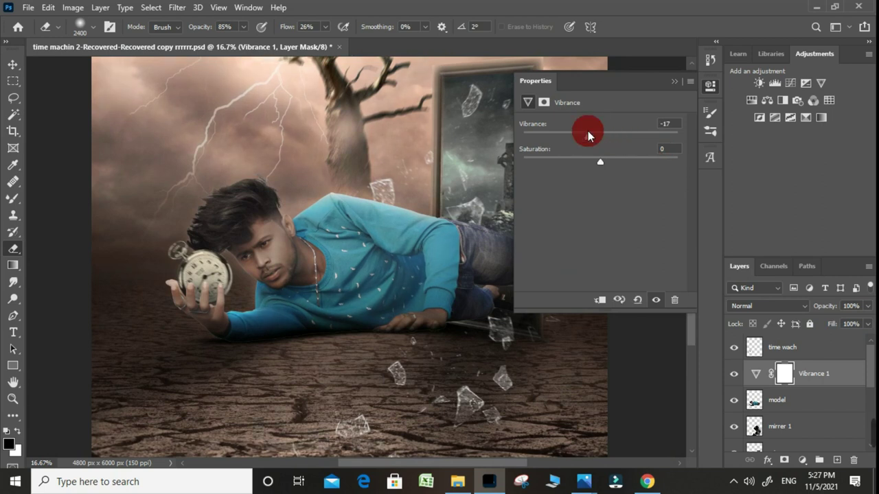
{"action": "left_click", "coordinate": [676, 84]}
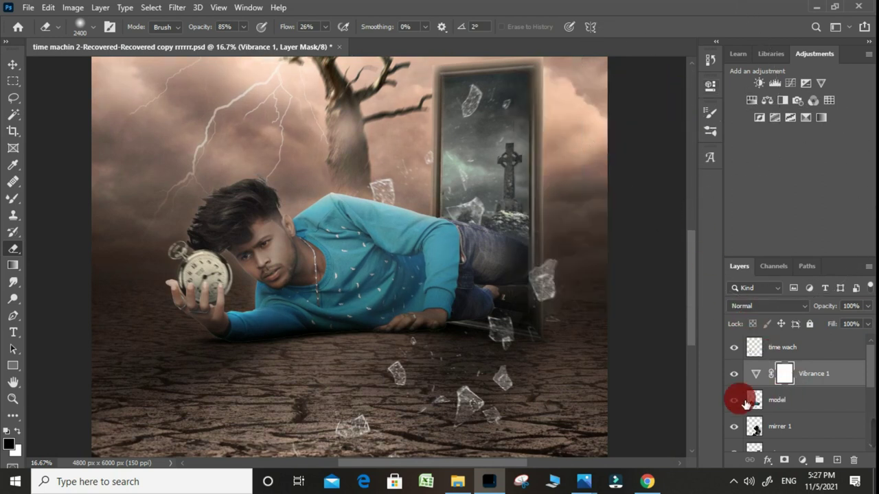
{"action": "key", "text": "ctrl+minus"}
{"action": "key", "text": "ctrl+minus"}
{"action": "key", "text": "ctrl+plus"}
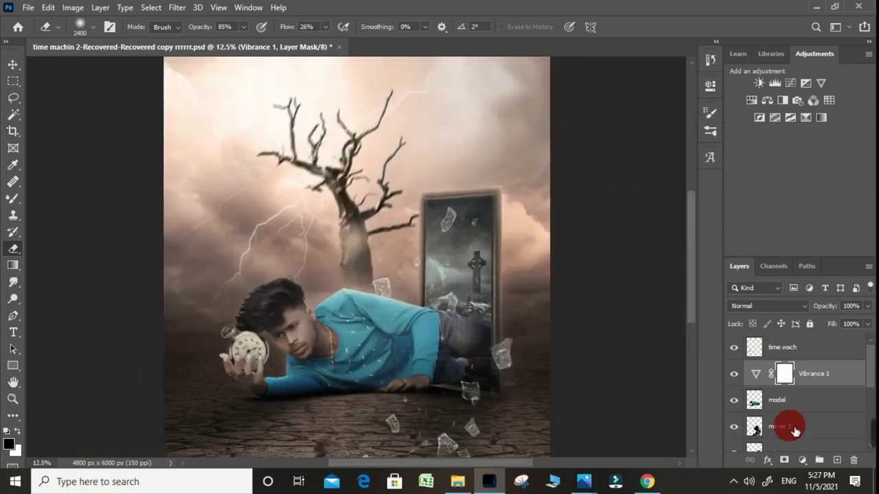
Add a Hue/Saturation adjustment above the model that cuts Cyans saturation to −66.
{"action": "left_click", "coordinate": [796, 405]}
{"action": "left_click", "coordinate": [801, 459]}
{"action": "left_click", "coordinate": [807, 335]}
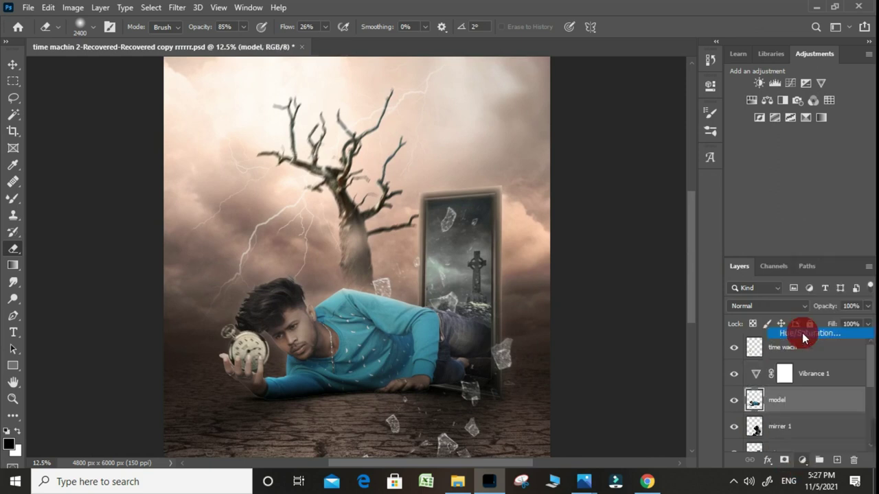
{"action": "left_click", "coordinate": [606, 141]}
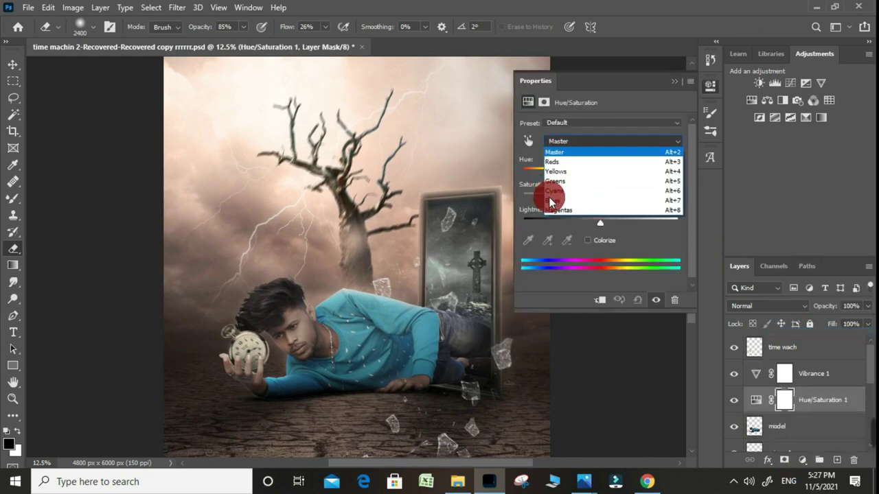
{"action": "left_click", "coordinate": [553, 191]}
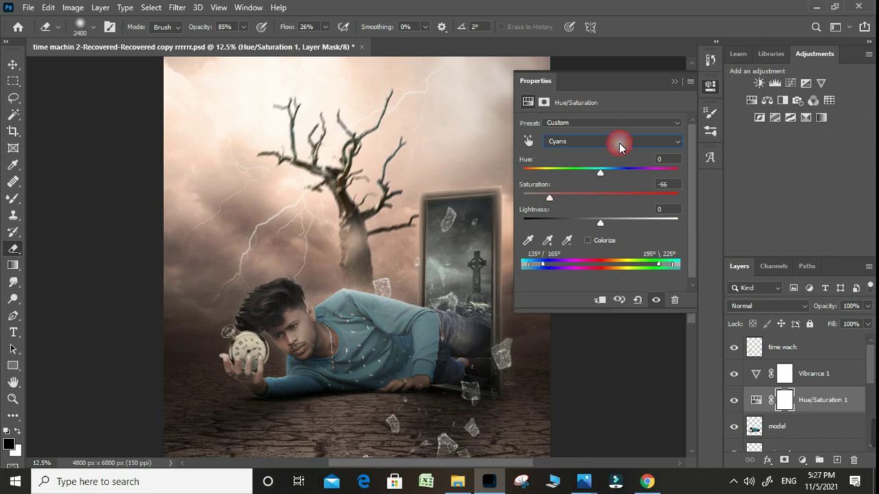
{"action": "left_click", "coordinate": [672, 80]}
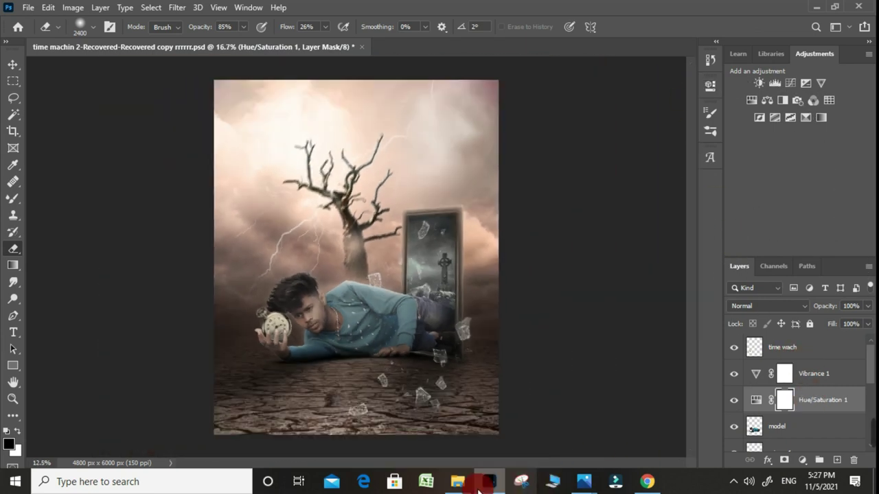
Place bird.png into the upper-left sky and rasterize the bird layer.
{"action": "left_click", "coordinate": [457, 481]}
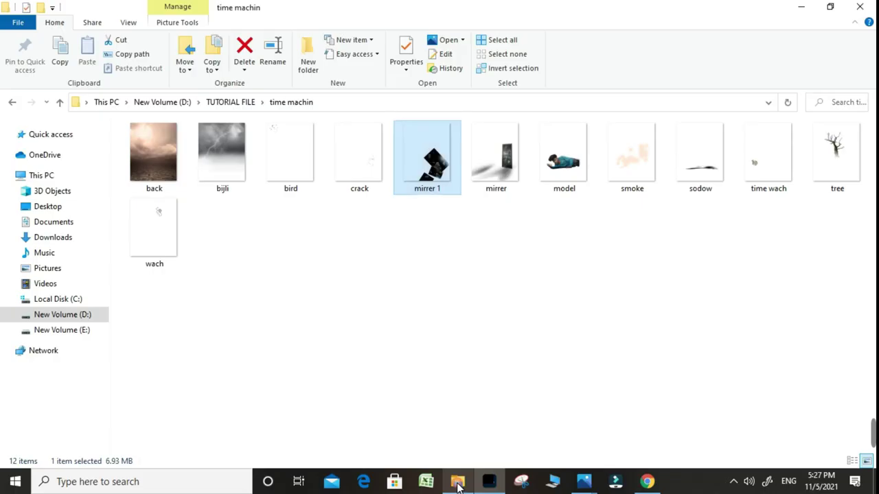
{"action": "mouse_move", "coordinate": [300, 188]}
{"action": "left_mouse_down"}
{"action": "mouse_move", "coordinate": [488, 490]}
{"action": "mouse_move", "coordinate": [282, 248]}
{"action": "left_mouse_up"}
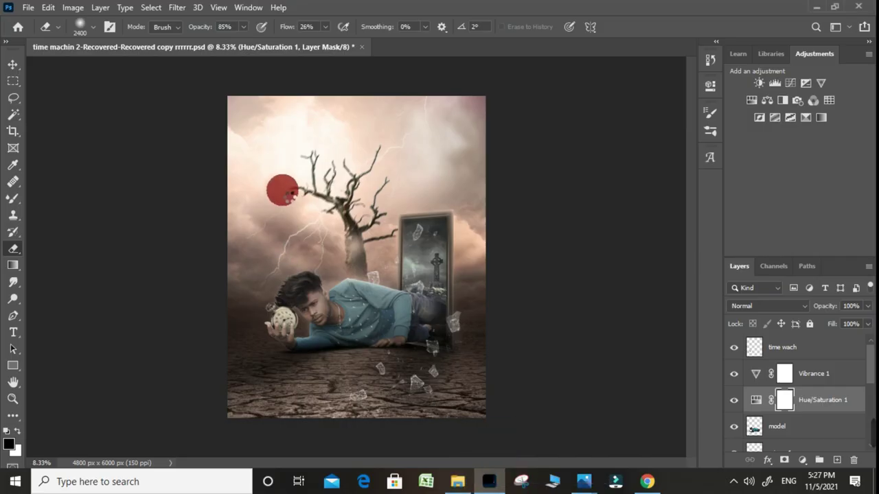
{"action": "left_click_drag", "start_coordinate": [289, 195], "coordinate": [286, 204]}
{"action": "key", "text": "Return"}
{"action": "left_click", "coordinate": [435, 248]}
{"action": "left_click", "coordinate": [443, 196]}
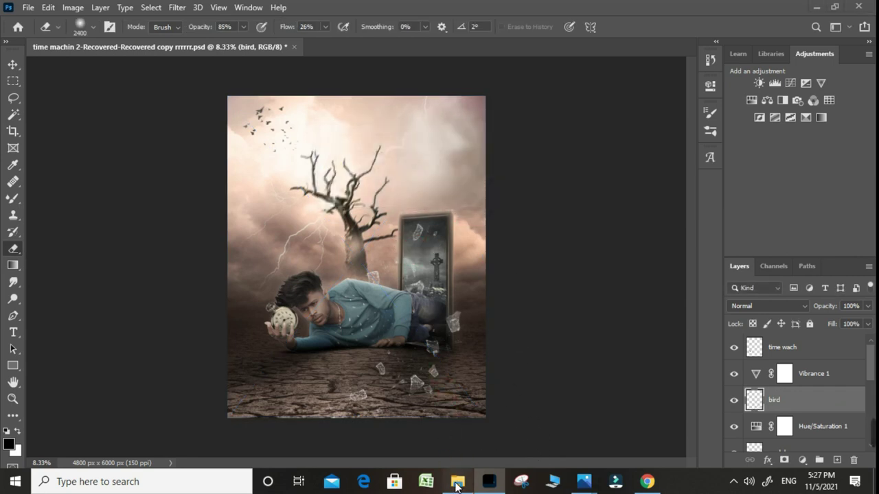
Place wach.png hanging from the tree, rasterize it, and return to the source folder.
{"action": "left_click", "coordinate": [457, 483]}
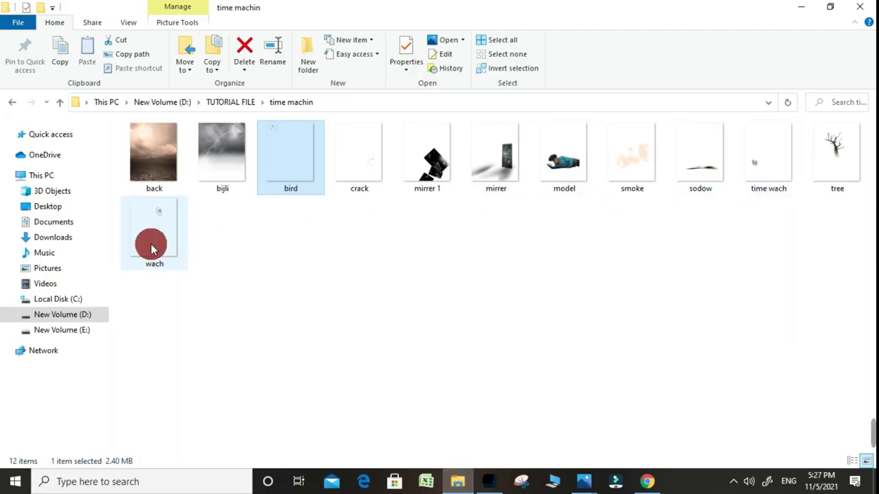
{"action": "left_click_drag", "start_coordinate": [153, 248], "coordinate": [468, 446]}
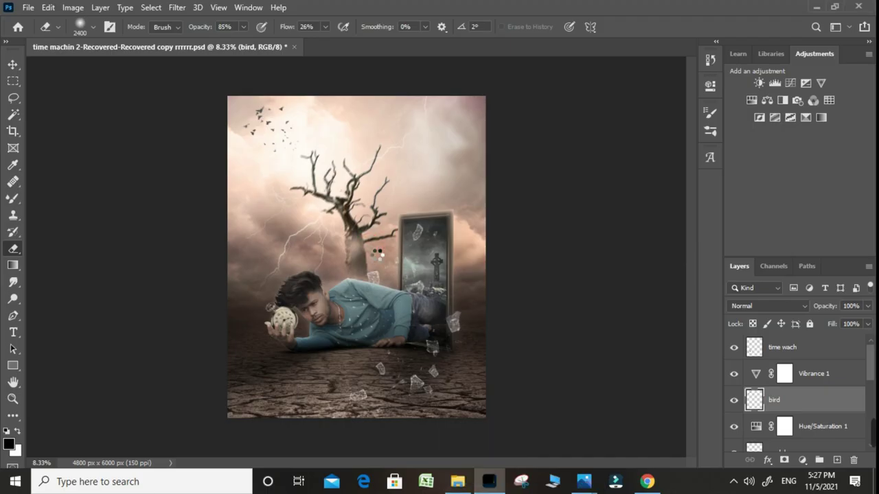
{"action": "left_click_drag", "start_coordinate": [376, 254], "coordinate": [439, 143]}
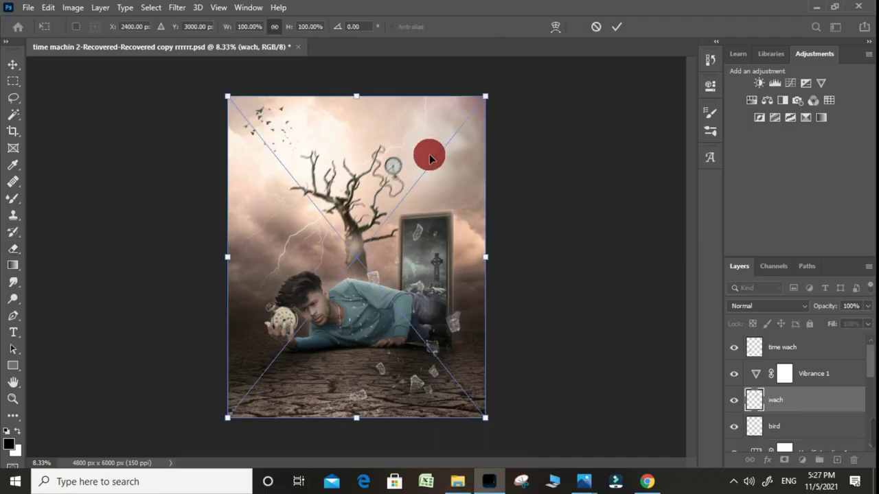
{"action": "double_click", "coordinate": [429, 159]}
{"action": "key", "text": "e"}
{"action": "left_click", "coordinate": [428, 155]}
{"action": "left_click", "coordinate": [422, 197]}
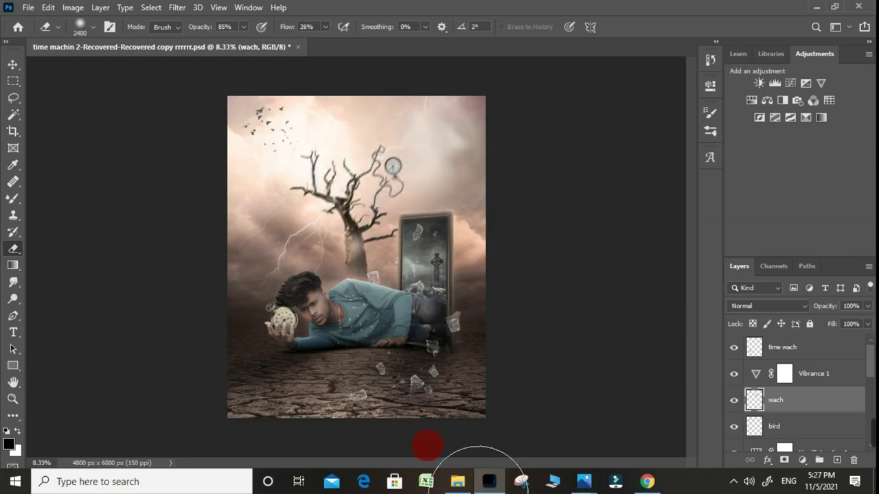
{"action": "left_click", "coordinate": [457, 481]}
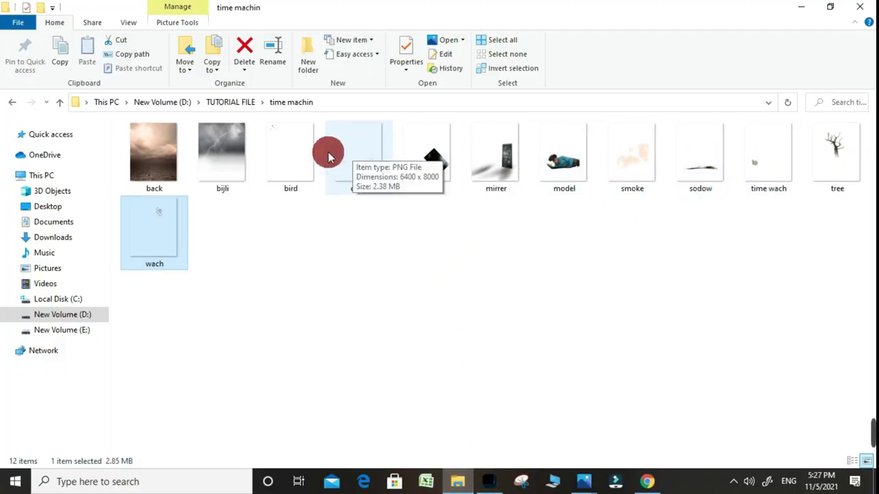
Place crack.png into the composition and rasterize the crack layer.
{"action": "mouse_move", "coordinate": [356, 160]}
{"action": "left_mouse_down"}
{"action": "mouse_move", "coordinate": [431, 331]}
{"action": "mouse_move", "coordinate": [429, 320]}
{"action": "left_mouse_up"}
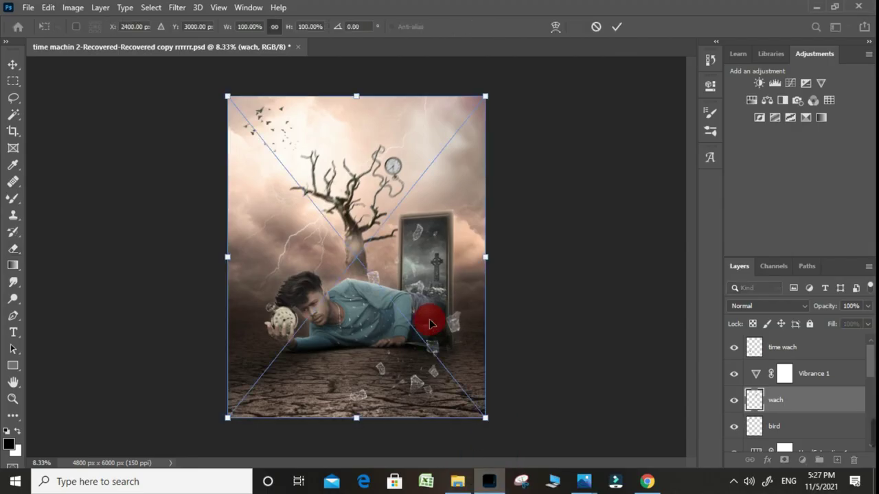
{"action": "key", "text": "Return"}
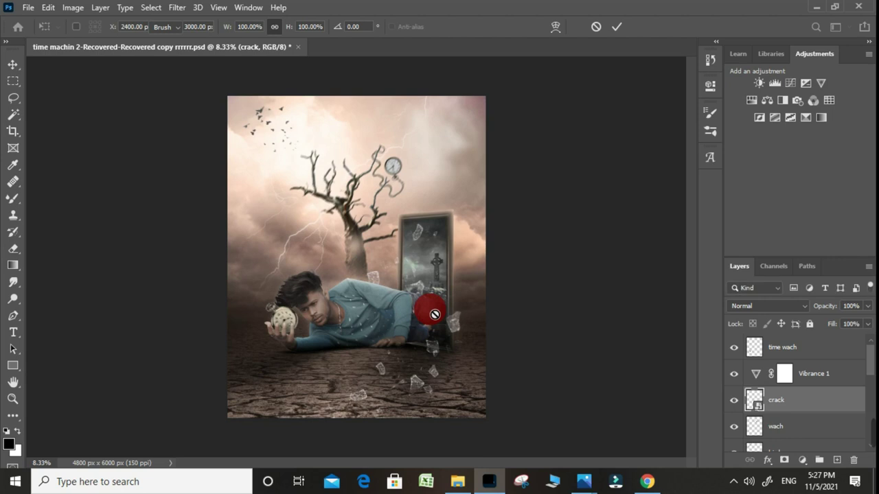
{"action": "key", "text": "e"}
{"action": "left_click", "coordinate": [416, 269]}
{"action": "left_click", "coordinate": [420, 196]}
{"action": "left_click", "coordinate": [433, 200]}
Blend the crack layer with Divide and stack it above mirrer, beneath mirrer 1.
{"action": "key", "text": "ctrl+bracketright"}
{"action": "key", "text": "ctrl+bracketright"}
{"action": "left_click", "coordinate": [464, 306]}
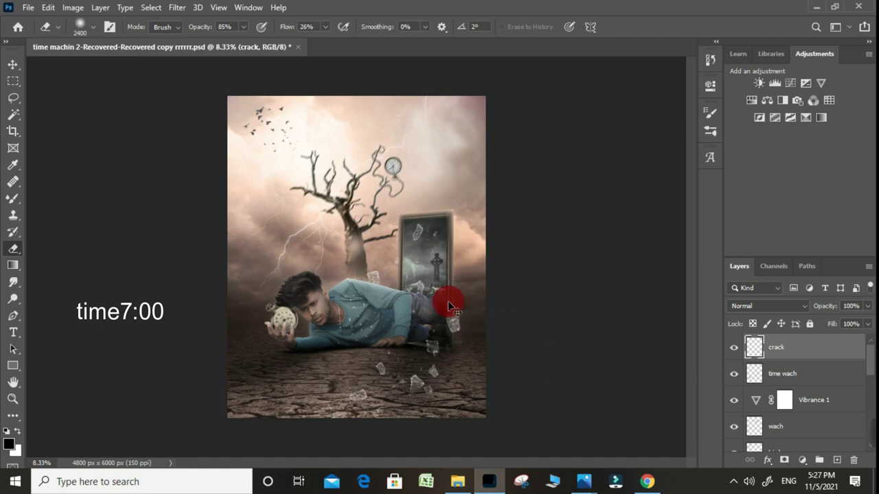
{"action": "key", "text": "ctrl+plus"}
{"action": "key", "text": "ctrl+plus"}
{"action": "left_click", "coordinate": [799, 341]}
{"action": "left_click", "coordinate": [794, 307]}
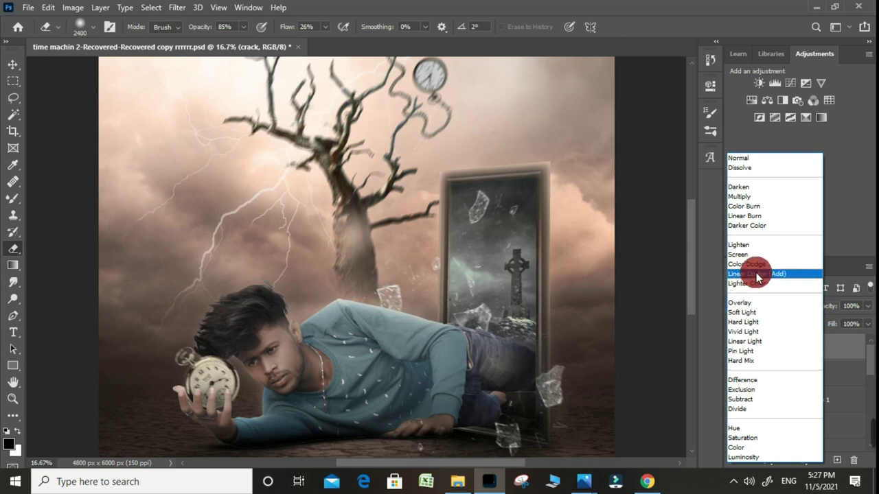
{"action": "left_click", "coordinate": [757, 410]}
{"action": "key", "text": "ctrl+bracketleft"}
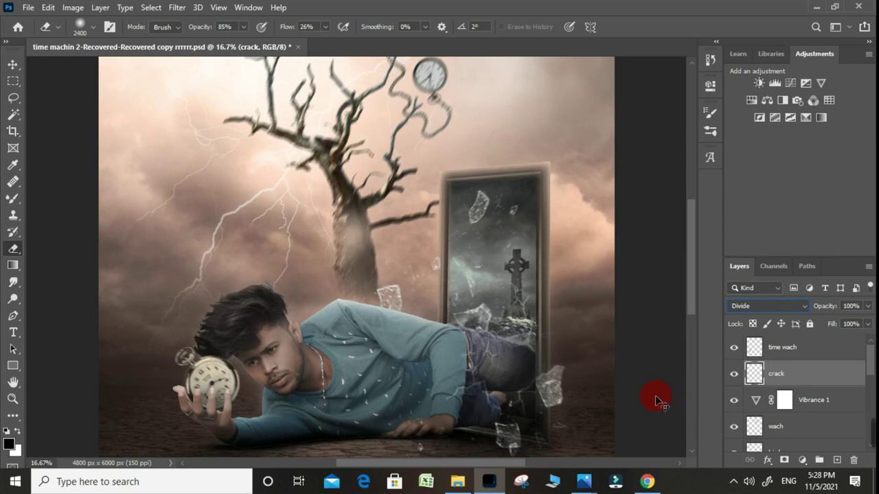
{"action": "key", "text": "ctrl+bracketleft"}
{"action": "key", "text": "ctrl+bracketleft"}
{"action": "key", "text": "ctrl+bracketleft"}
{"action": "key", "text": "ctrl+bracketleft"}
{"action": "key", "text": "ctrl+bracketleft"}
{"action": "key", "text": "ctrl+bracketleft"}
{"action": "key", "text": "ctrl+bracketleft"}
{"action": "key", "text": "ctrl+bracketright"}
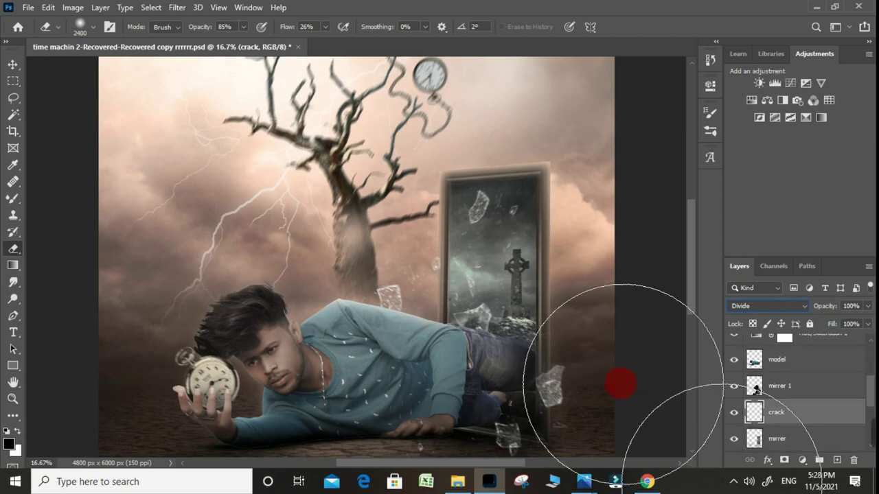
Select the model layer and frame the mirror and legs area at 25%.
{"action": "key", "text": "ctrl+plus"}
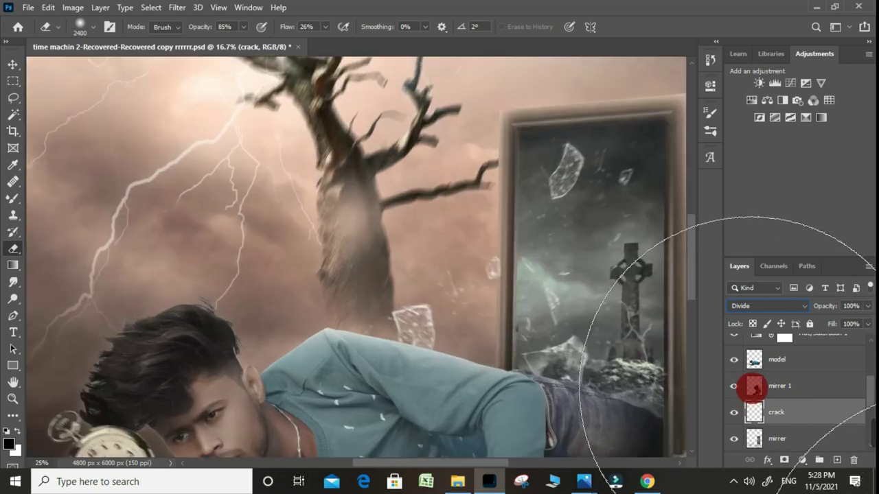
{"action": "left_click", "coordinate": [811, 359]}
{"action": "left_click_drag", "start_coordinate": [492, 379], "coordinate": [274, 380]}
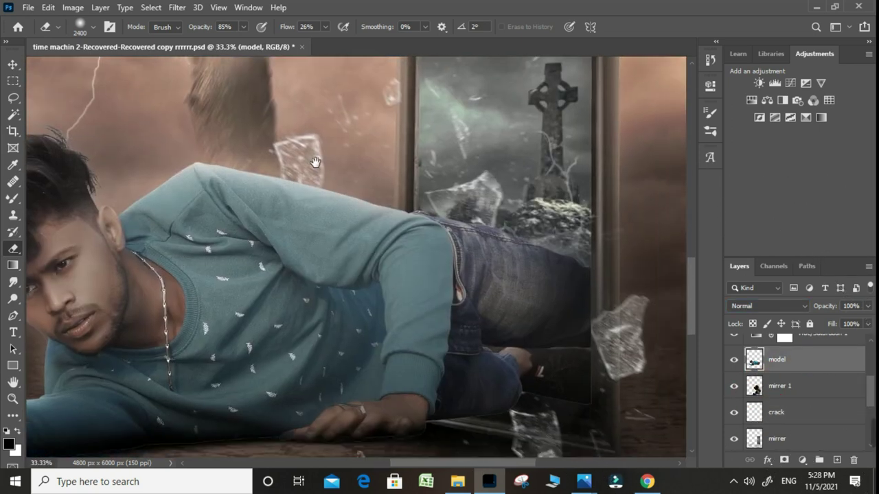
{"action": "key", "text": "ctrl+minus"}
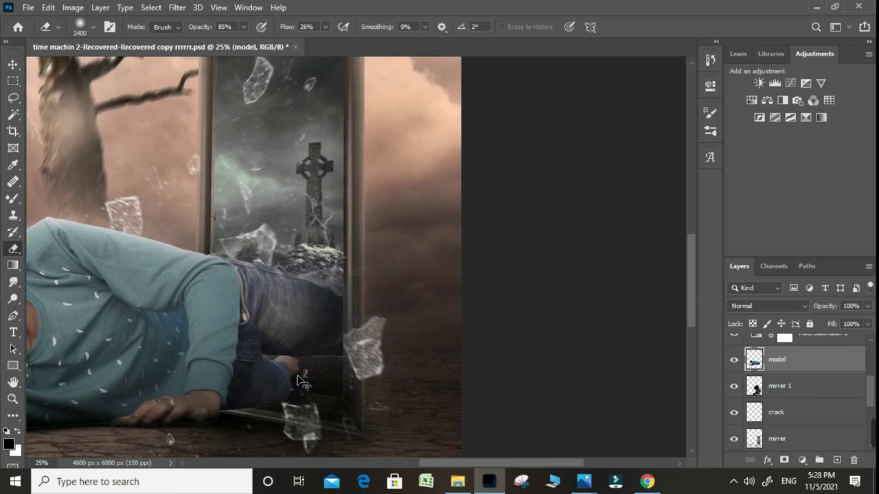
Switch to the Brush tool with a small soft round tip.
{"action": "key", "text": "ctrl+plus"}
{"action": "key", "text": "ctrl+plus"}
{"action": "left_click_drag", "start_coordinate": [288, 255], "coordinate": [499, 297]}
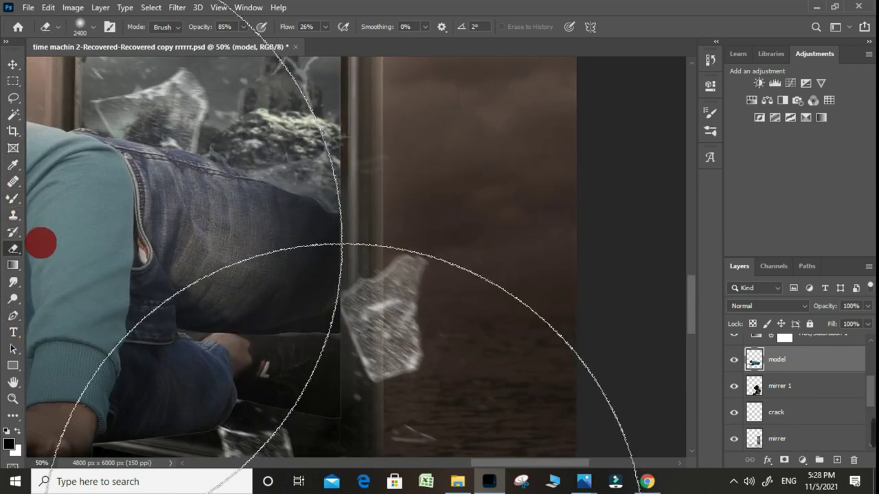
{"action": "key", "text": "ctrl+minus"}
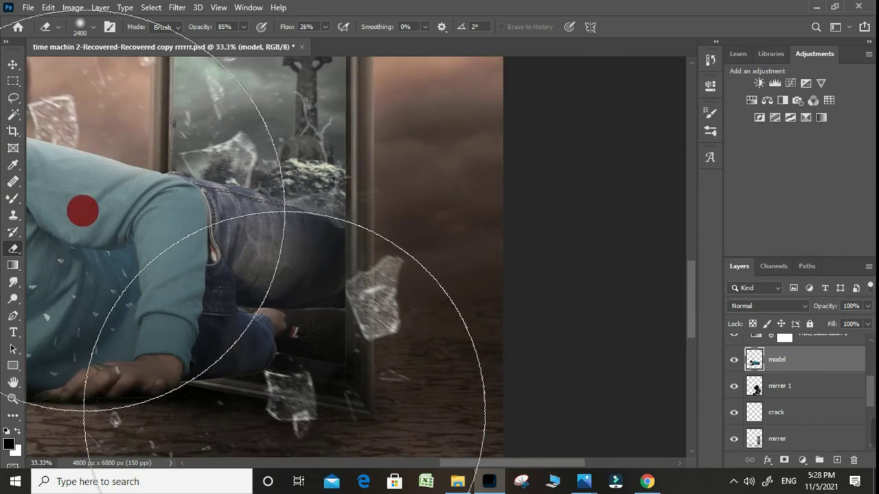
{"action": "right_click", "coordinate": [10, 199]}
{"action": "left_click", "coordinate": [59, 199]}
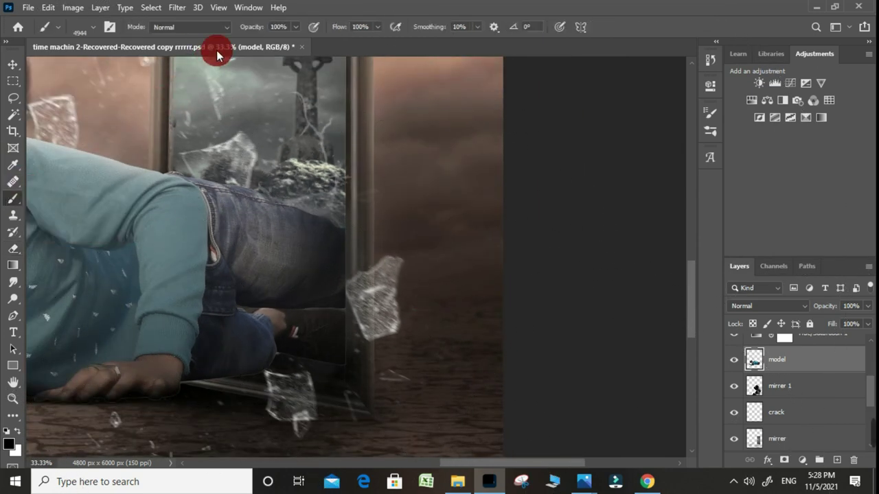
{"action": "left_click", "coordinate": [295, 27]}
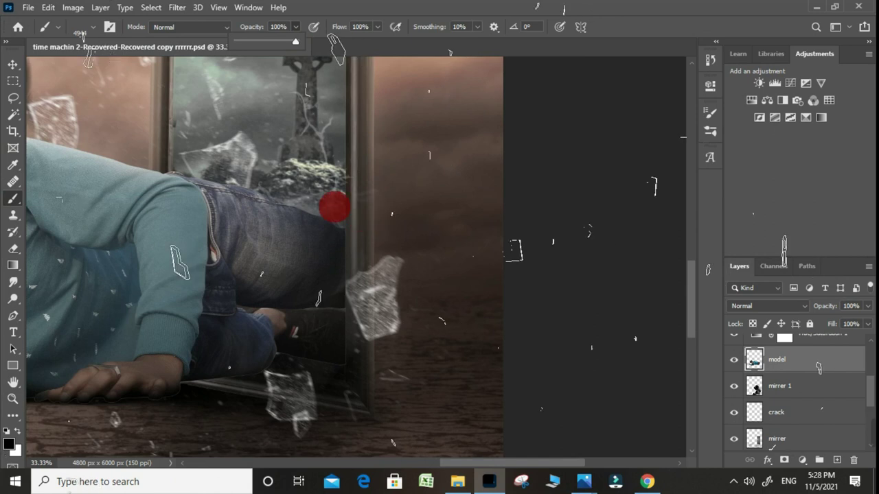
{"action": "left_click", "coordinate": [110, 28]}
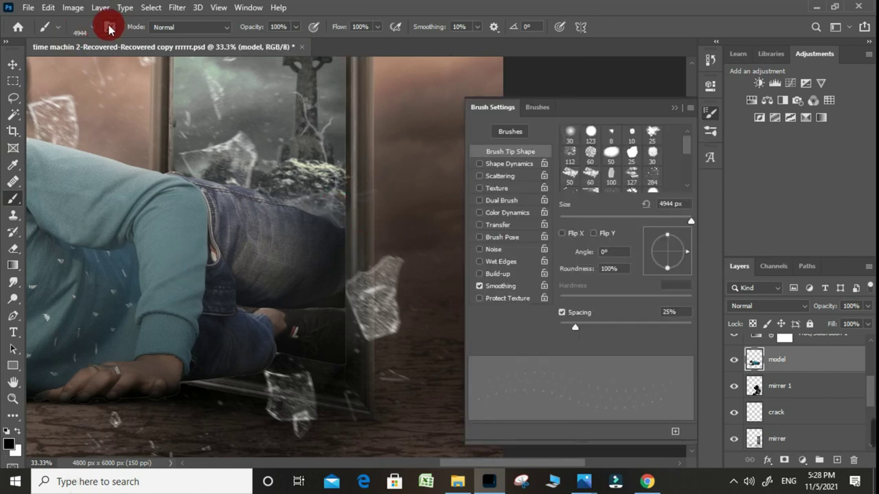
{"action": "left_click", "coordinate": [571, 135]}
{"action": "key", "text": "F5"}
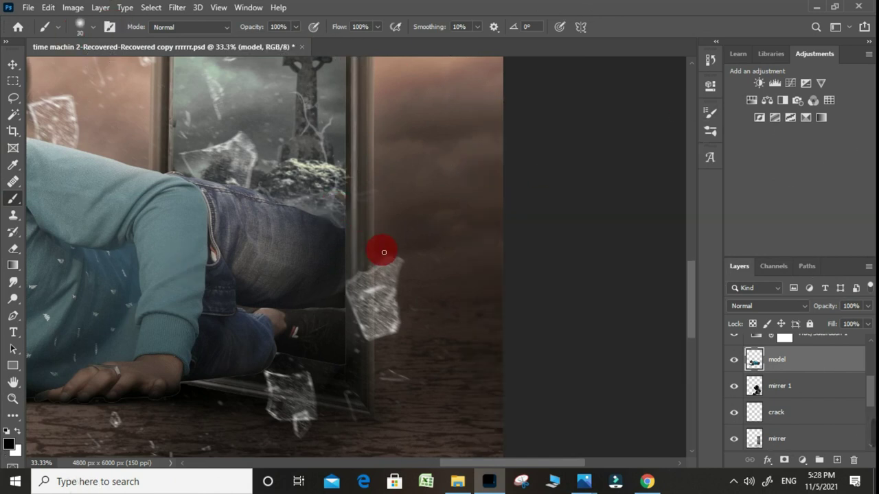
Enlarge the brush to 1600 px, undo a test stroke, and lock the model layer's transparency.
{"action": "key", "text": "bracketright"}
{"action": "key", "text": "bracketright"}
{"action": "key", "text": "bracketright"}
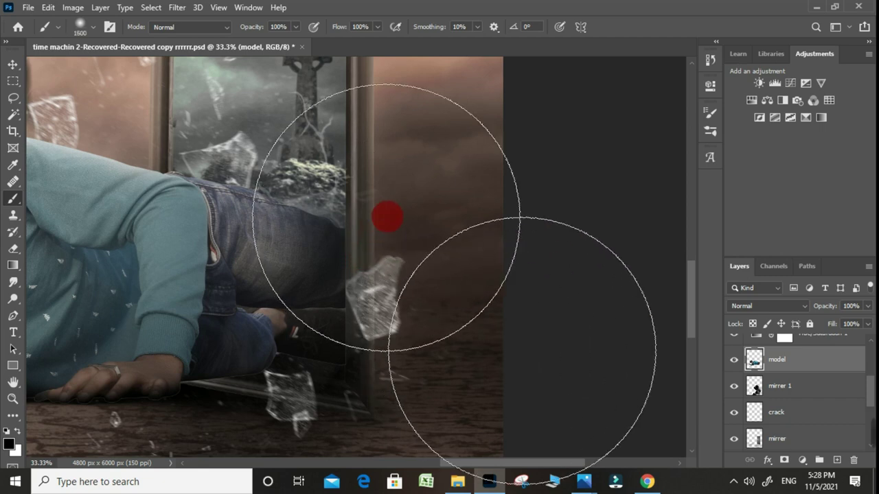
{"action": "left_click_drag", "start_coordinate": [392, 392], "coordinate": [518, 388]}
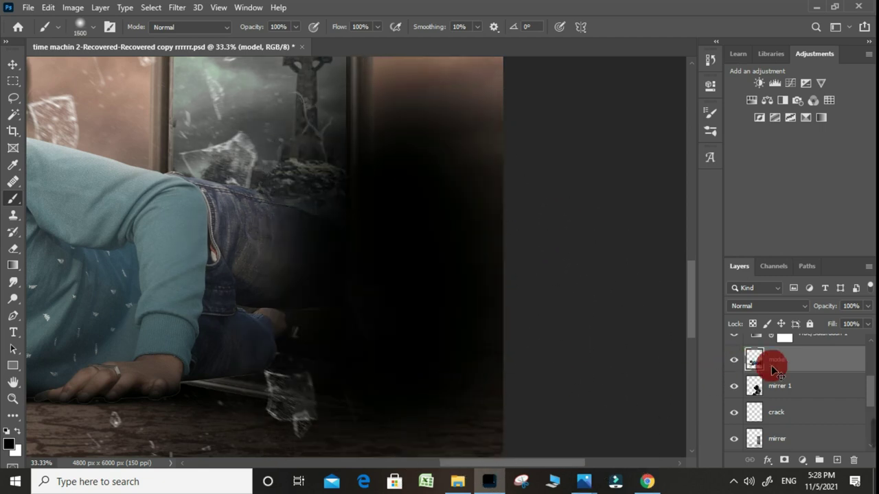
{"action": "key", "text": "ctrl+z"}
{"action": "key", "text": "slash"}
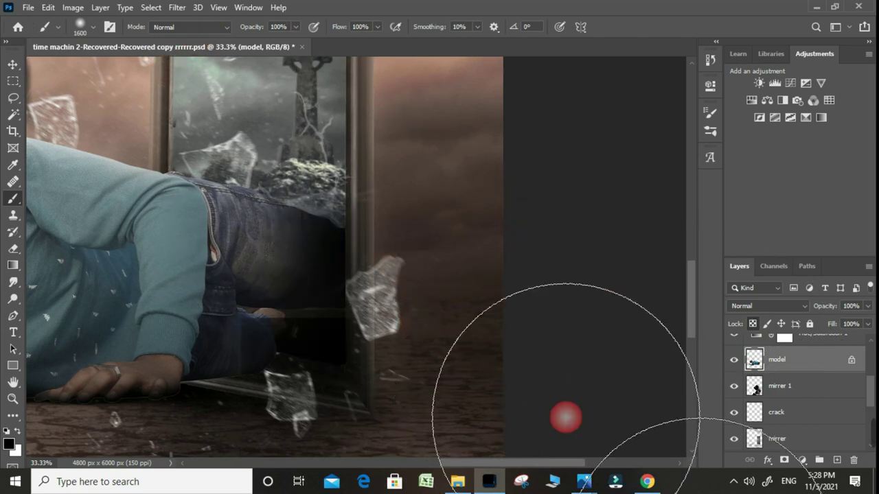
{"action": "key", "text": "ctrl+minus"}
{"action": "key", "text": "ctrl+minus"}
{"action": "key", "text": "ctrl+minus"}
{"action": "key", "text": "ctrl+plus"}
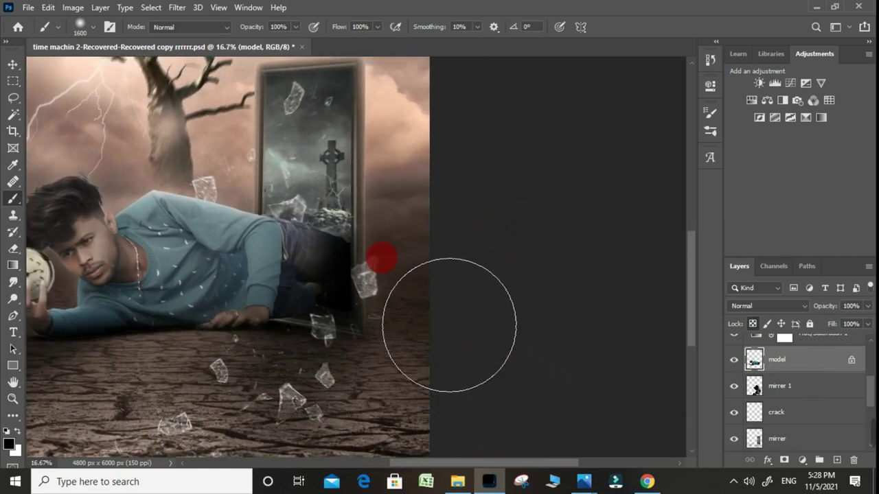
Set the brush mode to Soft Light and zoom in around the reclining man.
{"action": "left_click", "coordinate": [206, 26]}
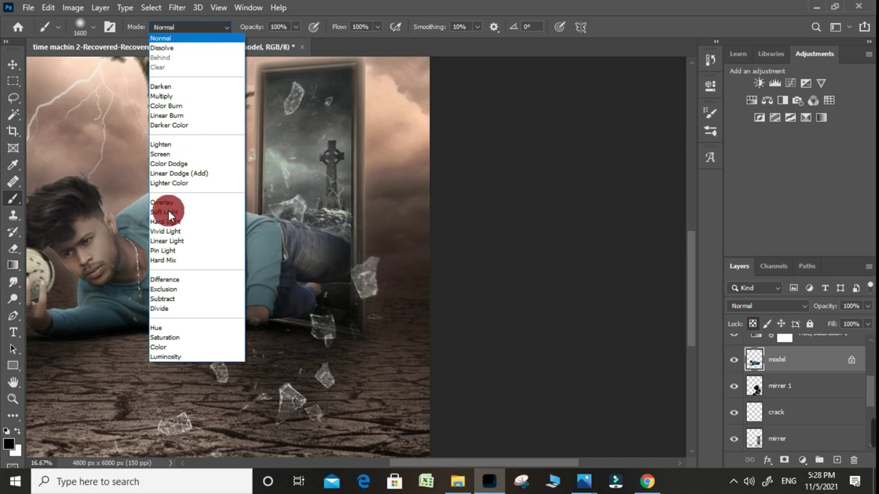
{"action": "left_click", "coordinate": [168, 213]}
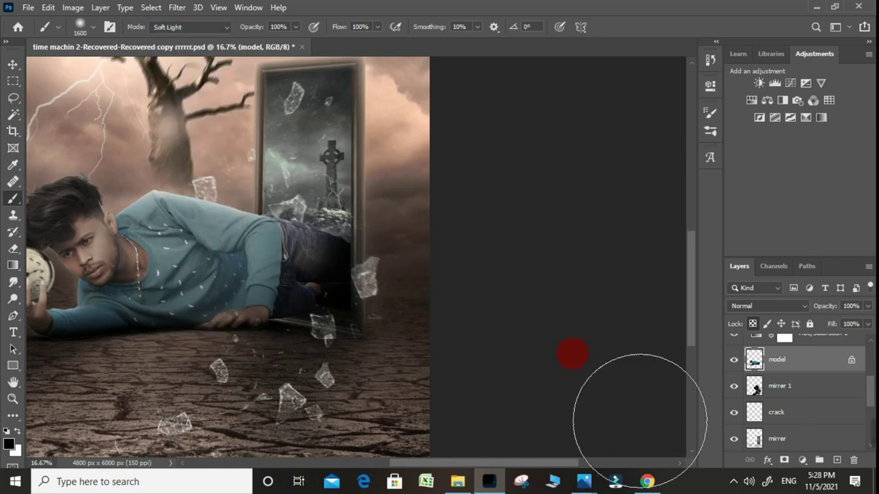
{"action": "key", "text": "ctrl+plus"}
{"action": "scroll", "coordinate": [220, 314], "scroll_direction": "left", "scroll_amount": 3}
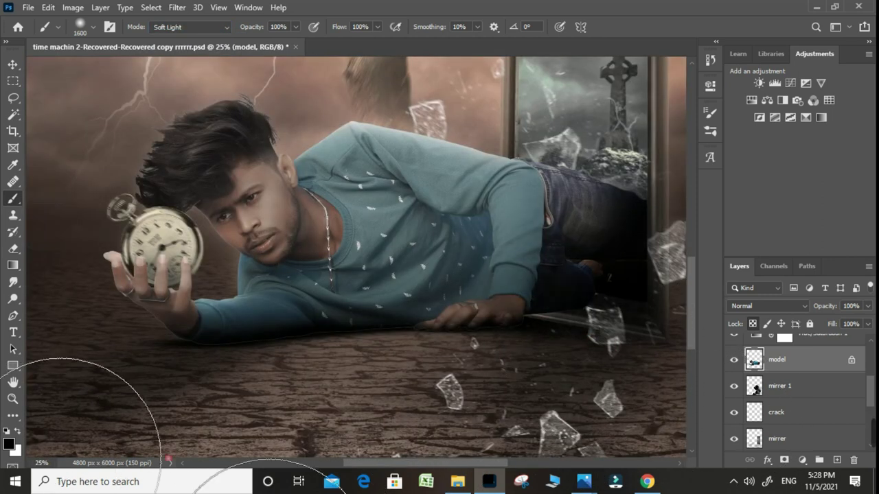
{"action": "scroll", "coordinate": [343, 343], "scroll_direction": "down", "scroll_amount": 3}
{"action": "scroll", "coordinate": [412, 329], "scroll_direction": "up", "scroll_amount": 1}
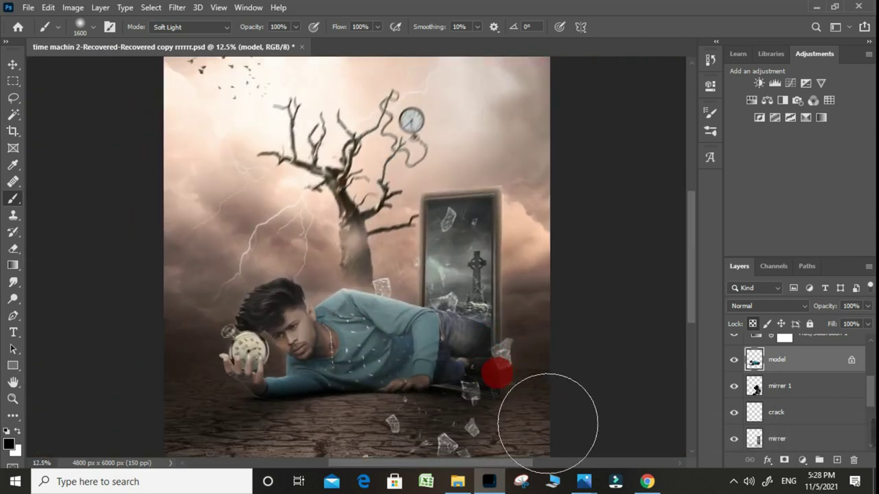
{"action": "key", "text": "ctrl+plus"}
{"action": "key", "text": "ctrl+minus"}
{"action": "key", "text": "ctrl+minus"}
{"action": "key", "text": "ctrl+minus"}
{"action": "key", "text": "ctrl+plus"}
{"action": "scroll", "coordinate": [793, 370], "scroll_direction": "up", "scroll_amount": 3}
Add a Linear 90° Gradient Fill layer above time wach and dismiss the transform error.
{"action": "left_click", "coordinate": [795, 354]}
{"action": "left_click", "coordinate": [801, 459]}
{"action": "left_click", "coordinate": [789, 246]}
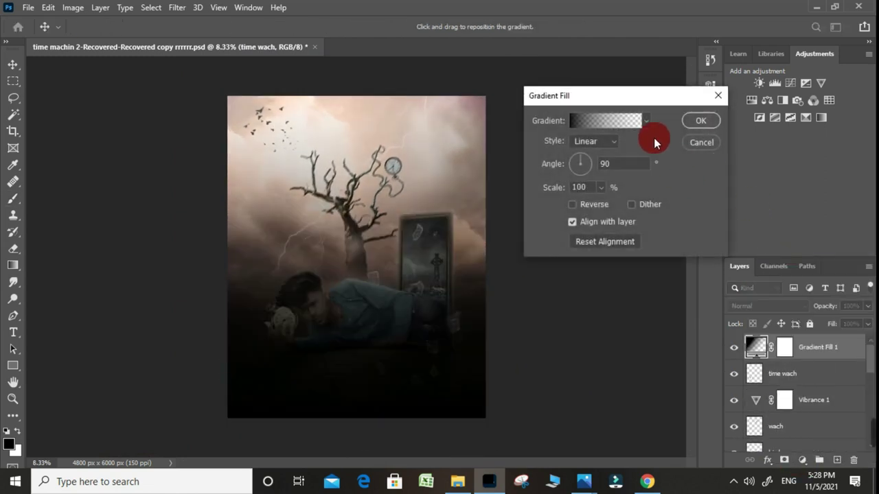
{"action": "left_click", "coordinate": [701, 121]}
{"action": "key", "text": "b"}
{"action": "key", "text": "ctrl+t"}
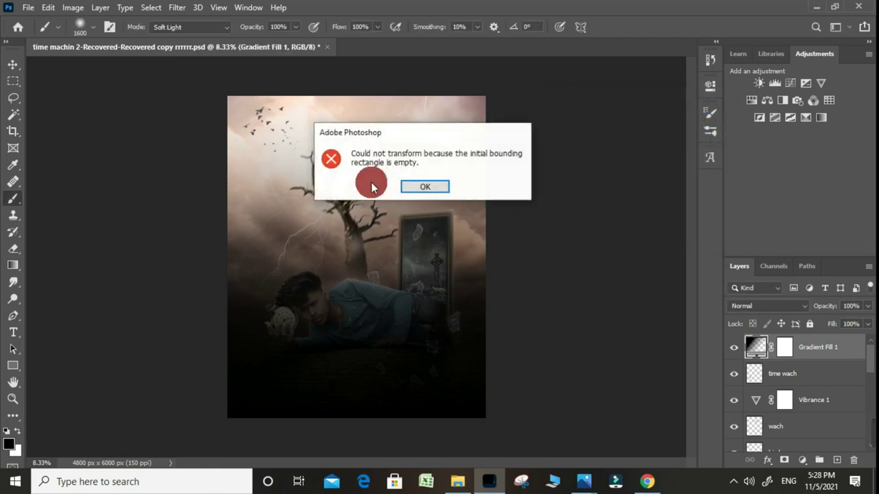
{"action": "left_click", "coordinate": [435, 188]}
Convert Gradient Fill 1 to a smart object, then rasterize it.
{"action": "right_click", "coordinate": [817, 350]}
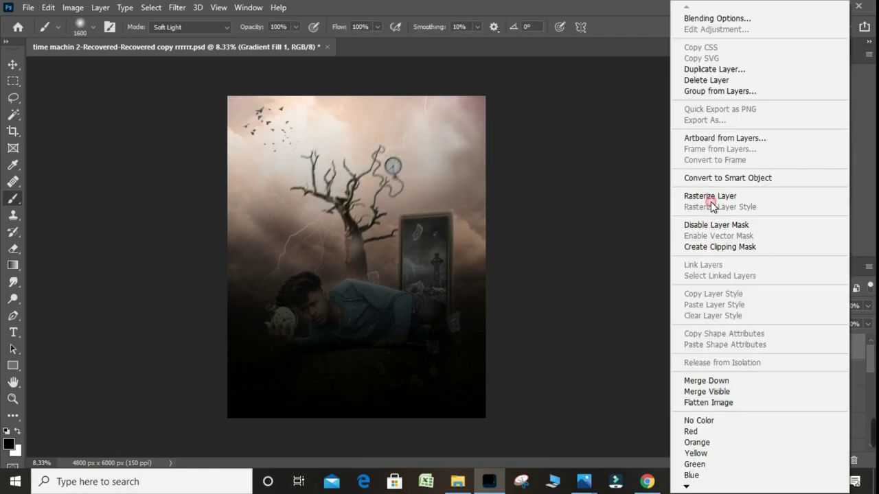
{"action": "left_click", "coordinate": [726, 178]}
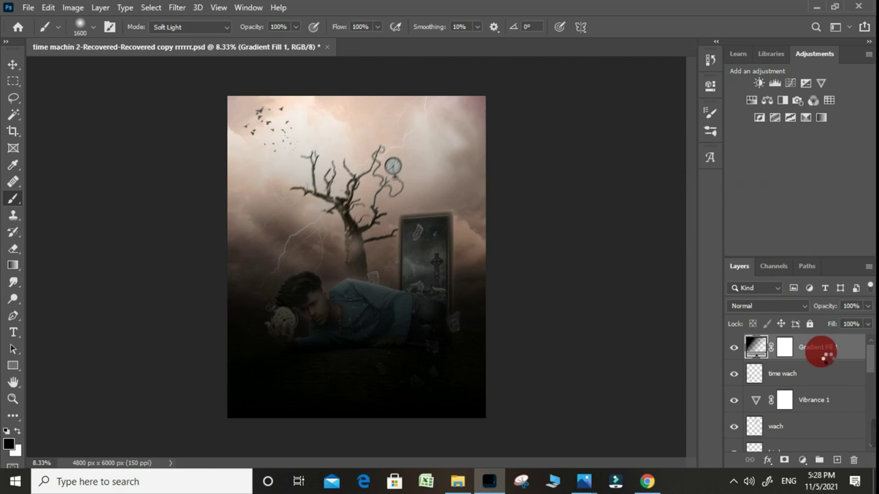
{"action": "right_click", "coordinate": [822, 356]}
{"action": "left_click", "coordinate": [718, 240]}
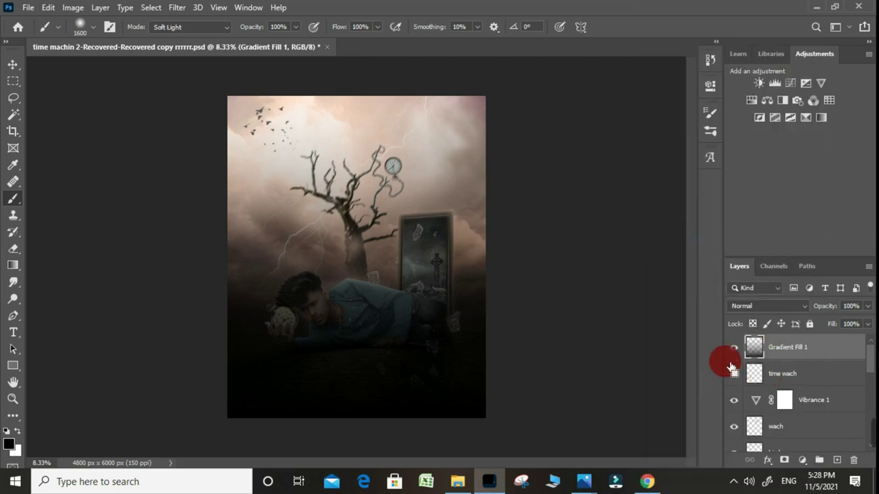
{"action": "key", "text": "ctrl+t"}
Pull Gradient Fill 1's top edge down past mid-canvas and apply the resize.
{"action": "mouse_move", "coordinate": [356, 96]}
{"action": "left_mouse_down"}
{"action": "mouse_move", "coordinate": [368, 341]}
{"action": "mouse_move", "coordinate": [362, 319]}
{"action": "left_mouse_up"}
{"action": "key", "text": "shift+Down"}
{"action": "key", "text": "shift+Down"}
{"action": "key", "text": "shift+Down"}
{"action": "key", "text": "shift+Down"}
{"action": "key", "text": "shift+Down"}
{"action": "key", "text": "shift+Down"}
{"action": "key", "text": "shift+Down"}
{"action": "key", "text": "shift+Down"}
{"action": "key", "text": "shift+Down"}
{"action": "key", "text": "shift+Down"}
{"action": "key", "text": "shift+Down"}
{"action": "key", "text": "shift+Down"}
{"action": "key", "text": "shift+Down"}
{"action": "key", "text": "shift+Down"}
{"action": "key", "text": "shift+Down"}
{"action": "key", "text": "shift+Down"}
{"action": "key", "text": "shift+Down"}
{"action": "key", "text": "shift+Down"}
{"action": "key", "text": "Return"}
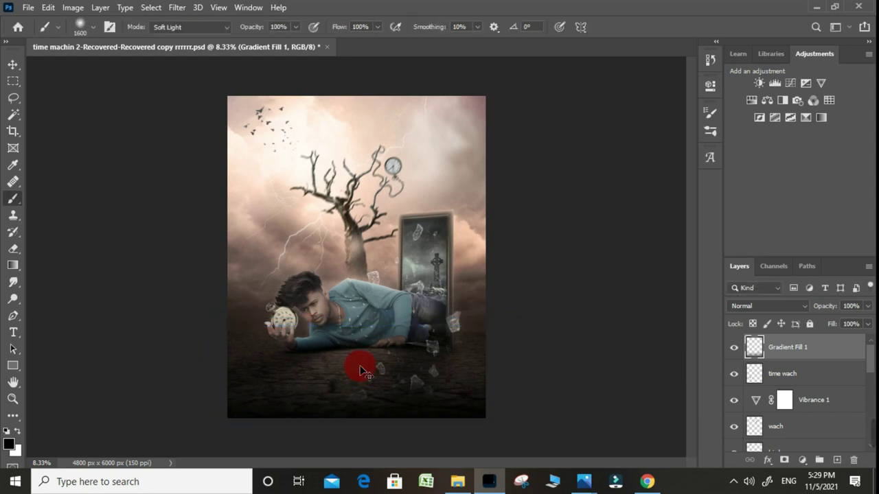
Pan and zoom around the composite to review the darkened ground beneath the man.
{"action": "scroll", "coordinate": [355, 426], "scroll_direction": "up", "scroll_amount": 1}
{"action": "scroll", "coordinate": [364, 326], "scroll_direction": "up", "scroll_amount": 1}
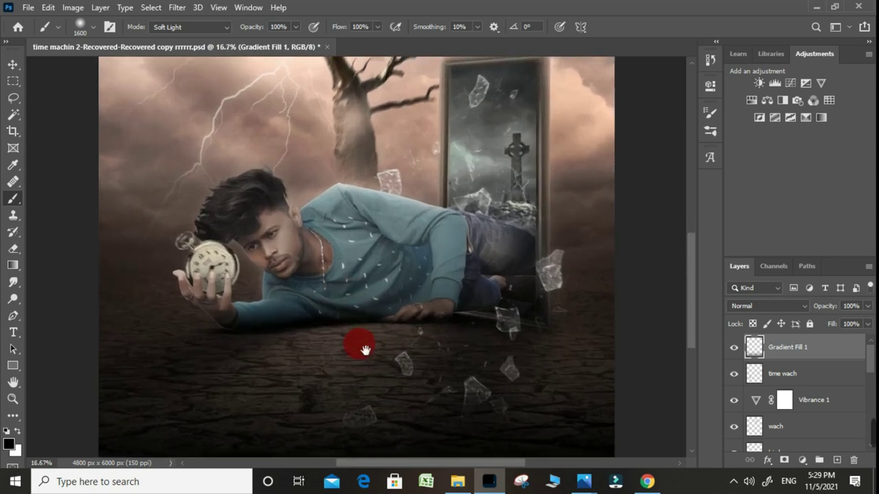
{"action": "left_click_drag", "start_coordinate": [364, 327], "coordinate": [356, 288]}
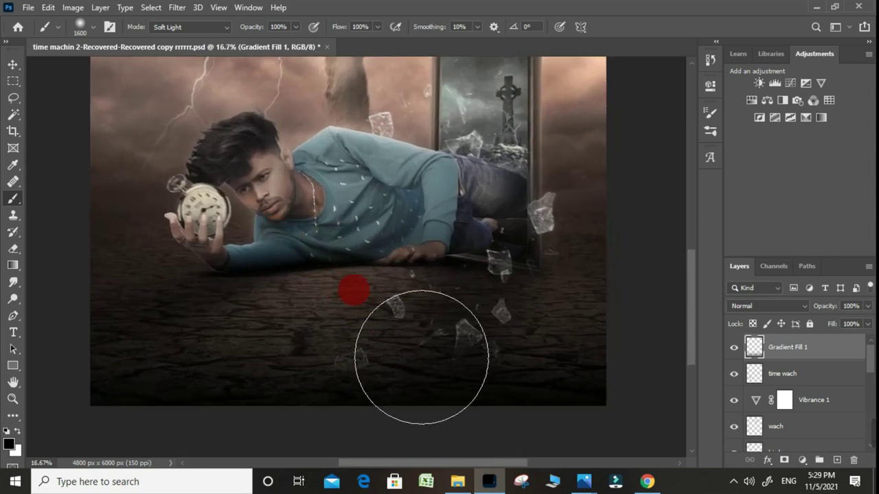
{"action": "scroll", "coordinate": [355, 274], "scroll_direction": "up", "scroll_amount": 1}
{"action": "scroll", "coordinate": [274, 336], "scroll_direction": "up", "scroll_amount": 2}
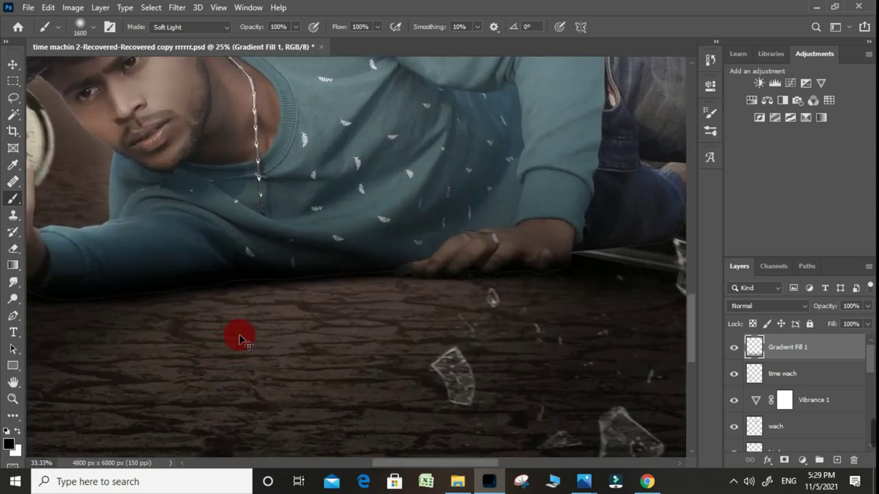
{"action": "scroll", "coordinate": [275, 314], "scroll_direction": "left", "scroll_amount": 3}
{"action": "scroll", "coordinate": [291, 290], "scroll_direction": "down", "scroll_amount": 1}
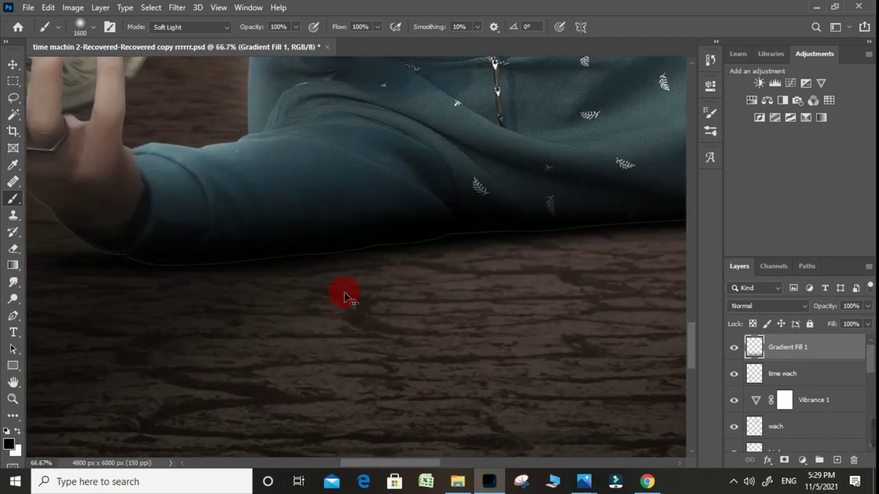
{"action": "scroll", "coordinate": [344, 291], "scroll_direction": "up", "scroll_amount": 1}
{"action": "key", "text": "ctrl+minus"}
{"action": "key", "text": "ctrl+minus"}
{"action": "key", "text": "ctrl+minus"}
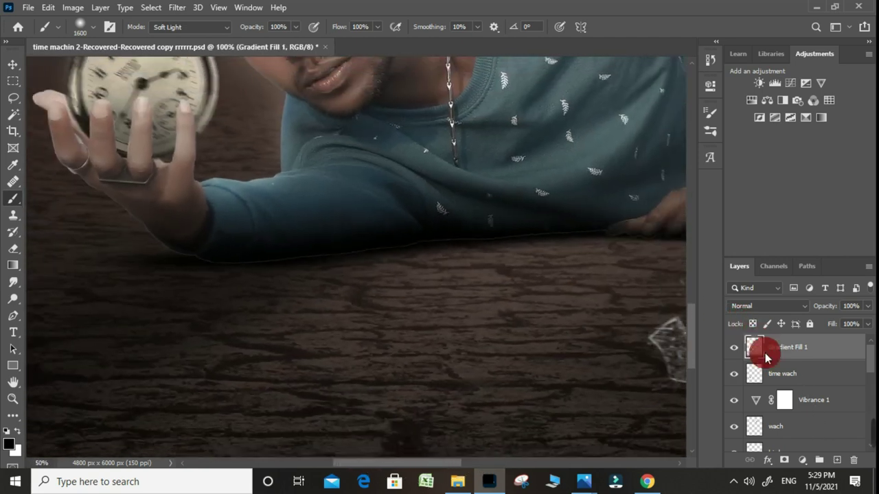
{"action": "key", "text": "ctrl+minus"}
{"action": "scroll", "coordinate": [696, 359], "scroll_direction": "down", "scroll_amount": 2}
{"action": "scroll", "coordinate": [469, 304], "scroll_direction": "down", "scroll_amount": 1}
{"action": "scroll", "coordinate": [465, 269], "scroll_direction": "down", "scroll_amount": 1}
{"action": "scroll", "coordinate": [496, 292], "scroll_direction": "up", "scroll_amount": 1}
{"action": "scroll", "coordinate": [496, 292], "scroll_direction": "up", "scroll_amount": 3}
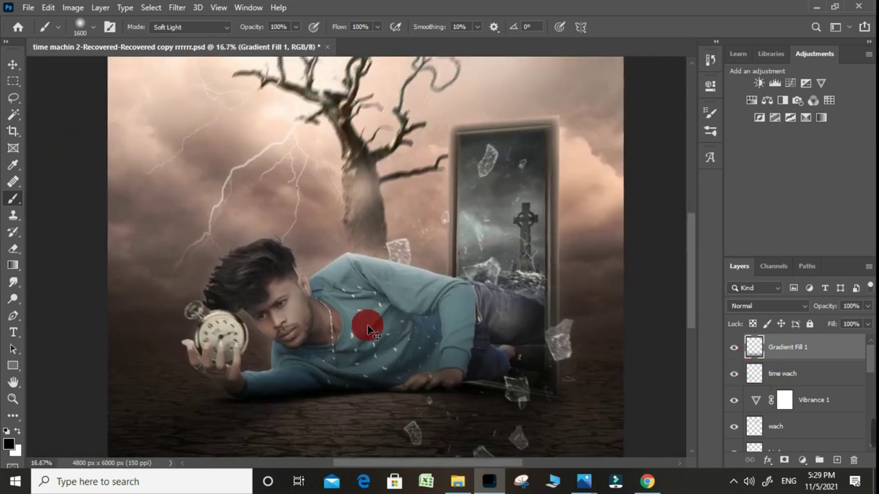
{"action": "scroll", "coordinate": [274, 313], "scroll_direction": "up", "scroll_amount": 1}
{"action": "scroll", "coordinate": [323, 357], "scroll_direction": "up", "scroll_amount": 1}
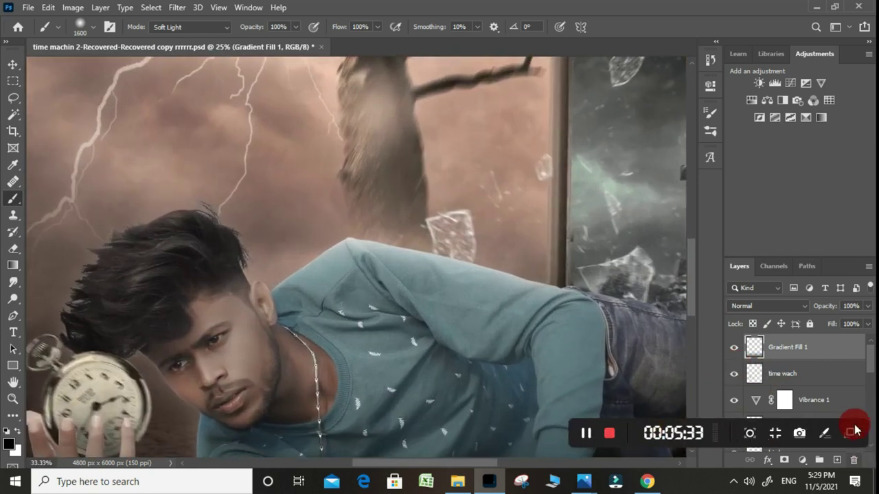
{"action": "scroll", "coordinate": [311, 334], "scroll_direction": "down", "scroll_amount": 1}
{"action": "scroll", "coordinate": [309, 334], "scroll_direction": "down", "scroll_amount": 1}
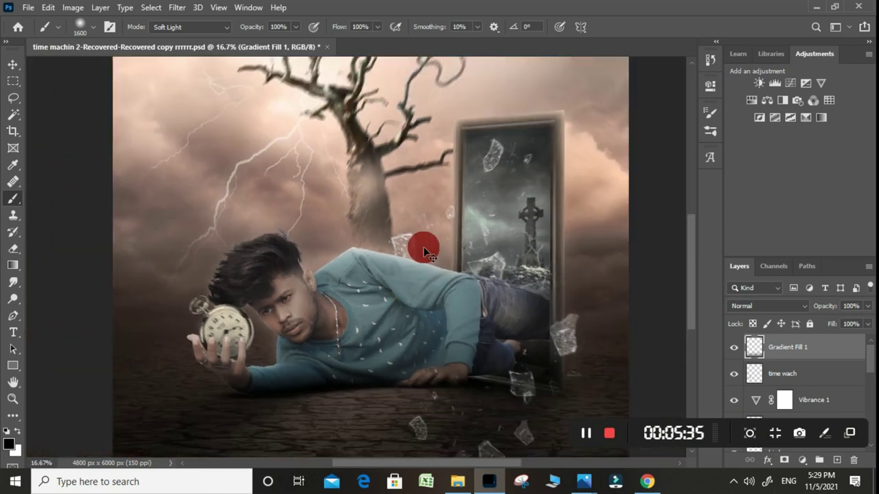
{"action": "scroll", "coordinate": [388, 205], "scroll_direction": "down", "scroll_amount": 1}
{"action": "scroll", "coordinate": [395, 200], "scroll_direction": "up", "scroll_amount": 1}
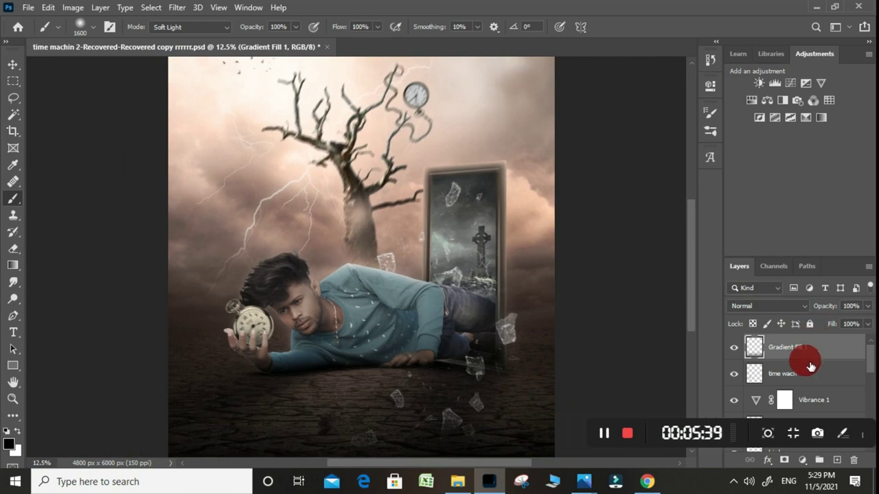
Merge the visible layers into Gradient Fill 1 and duplicate it as Gradient Fill 1 copy.
{"action": "right_click", "coordinate": [804, 356]}
{"action": "left_click", "coordinate": [678, 392]}
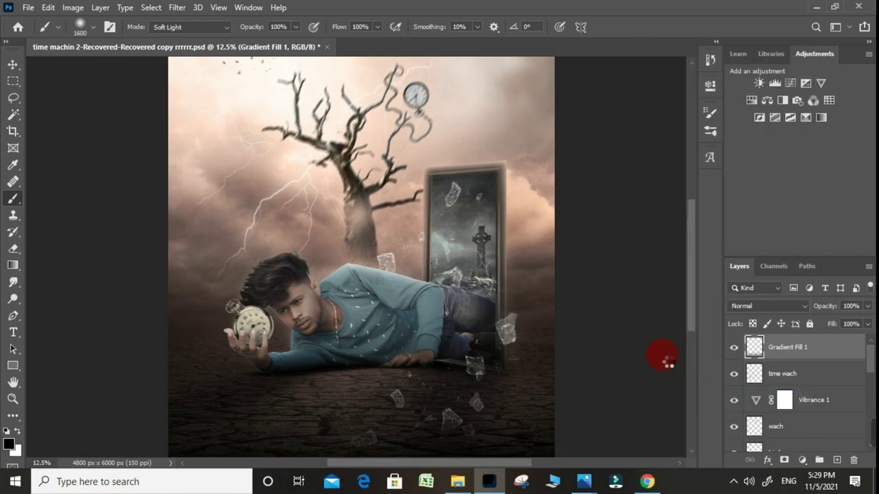
{"action": "left_click", "coordinate": [808, 352]}
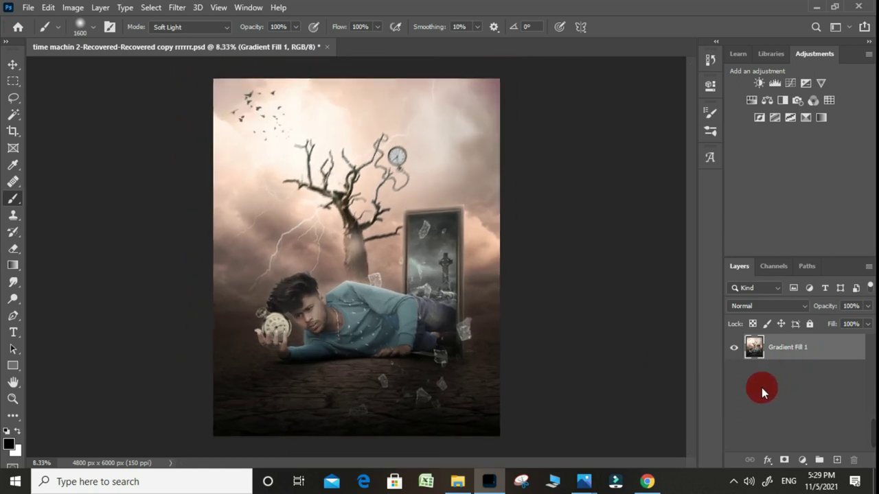
{"action": "mouse_move", "coordinate": [769, 348]}
{"action": "left_mouse_down"}
{"action": "mouse_move", "coordinate": [841, 467]}
{"action": "mouse_move", "coordinate": [837, 460]}
{"action": "left_mouse_up"}
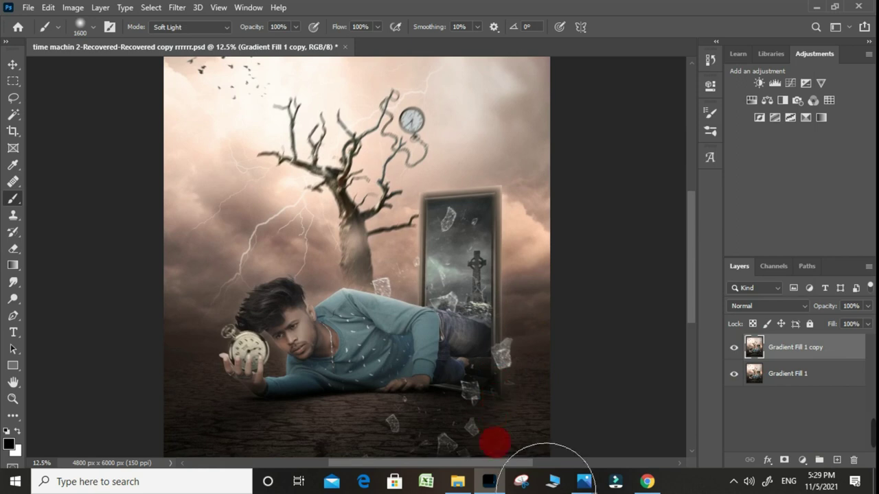
Add Levels with white output near 205, merge it down, and duplicate as Gradient Fill 1 copy 2.
{"action": "left_click", "coordinate": [802, 460]}
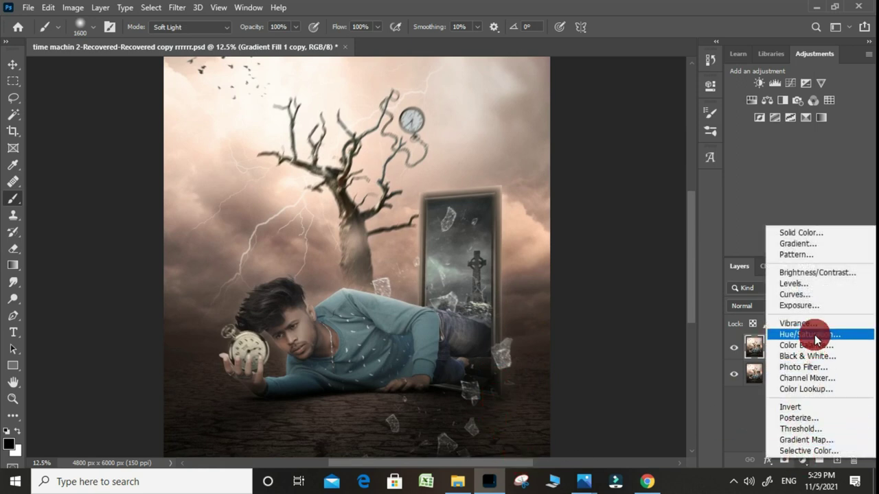
{"action": "left_click", "coordinate": [810, 286]}
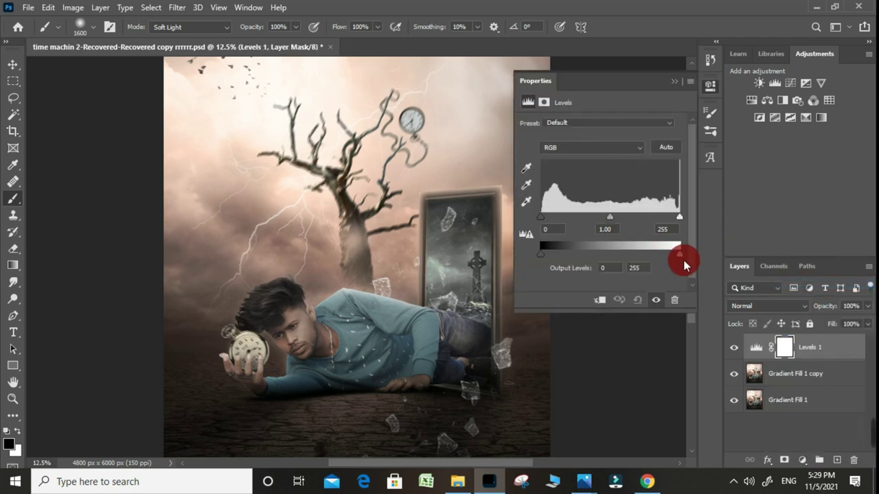
{"action": "left_click_drag", "start_coordinate": [679, 255], "coordinate": [658, 256]}
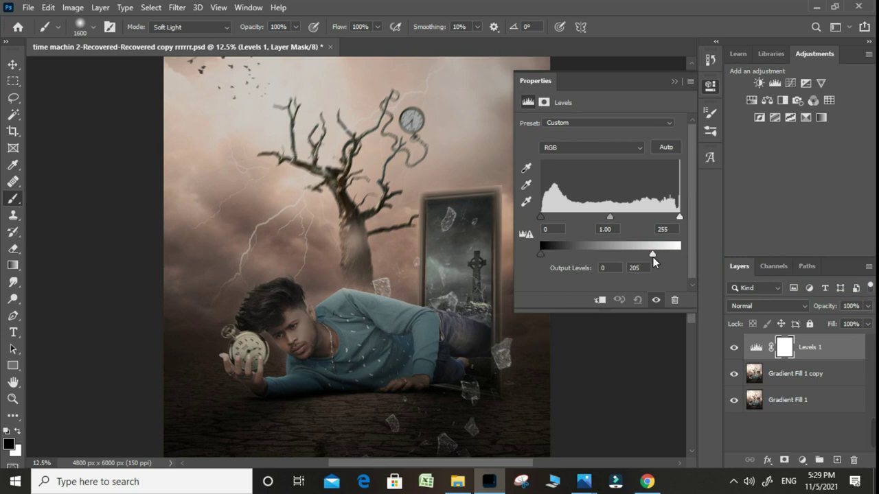
{"action": "left_click", "coordinate": [710, 85]}
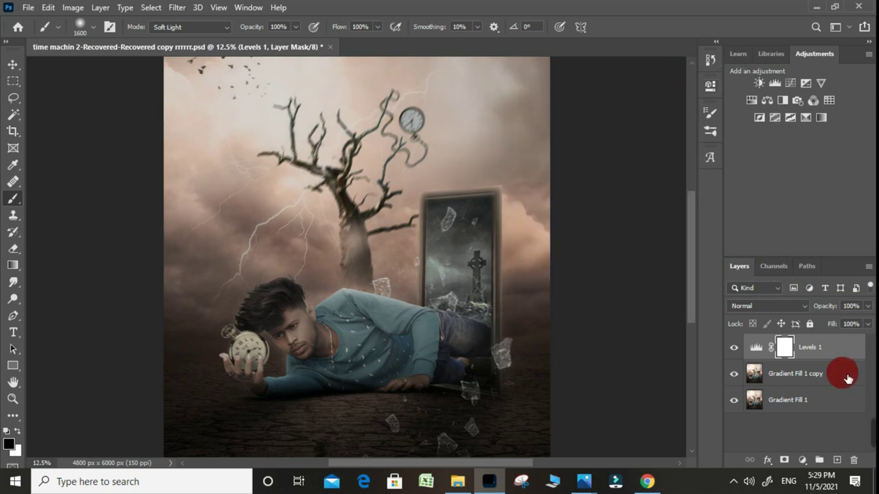
{"action": "right_click", "coordinate": [831, 362]}
{"action": "left_click", "coordinate": [687, 380]}
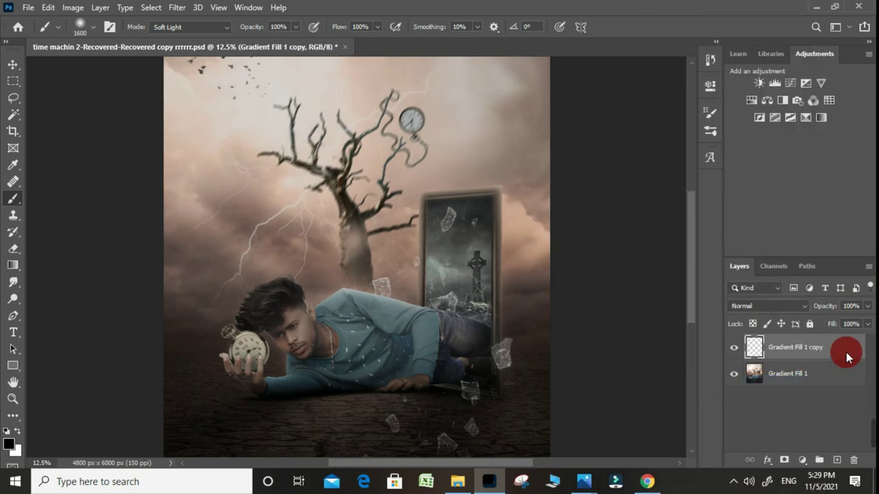
{"action": "left_click_drag", "start_coordinate": [843, 361], "coordinate": [837, 460]}
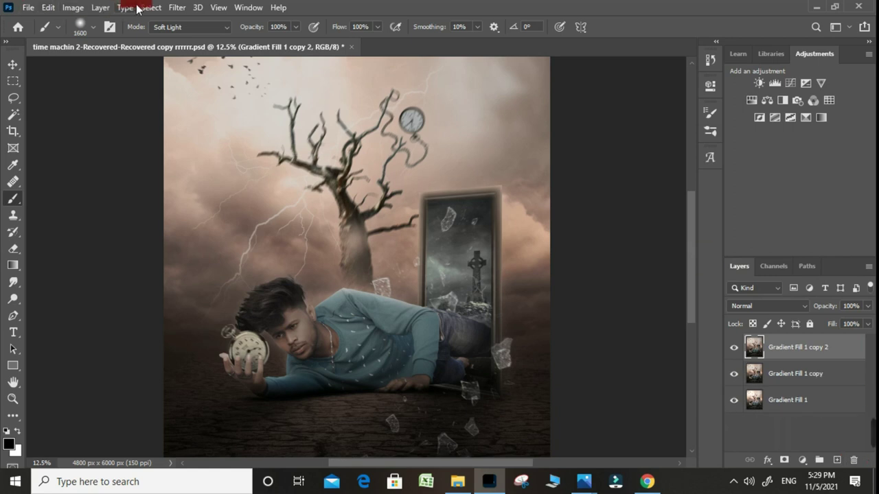
{"action": "left_click", "coordinate": [176, 6]}
Open the Camera Raw Filter on the top layer and return to the Basic panel.
{"action": "left_click", "coordinate": [202, 88]}
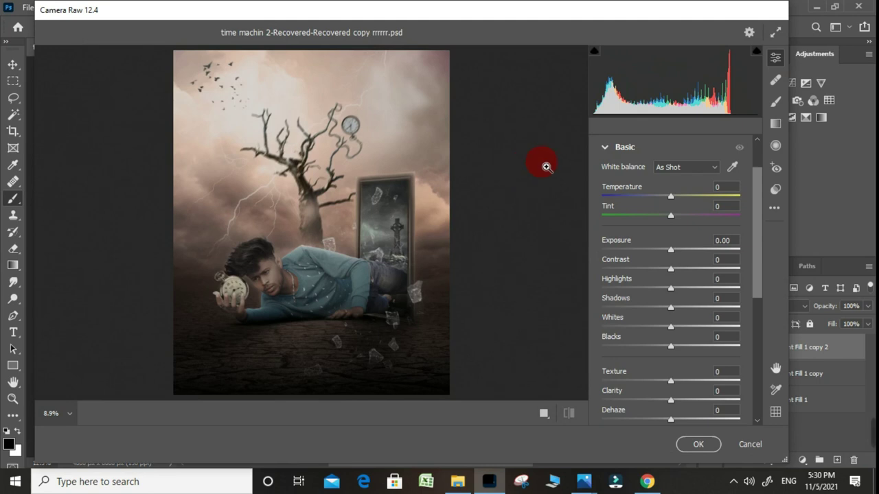
{"action": "left_click", "coordinate": [775, 189]}
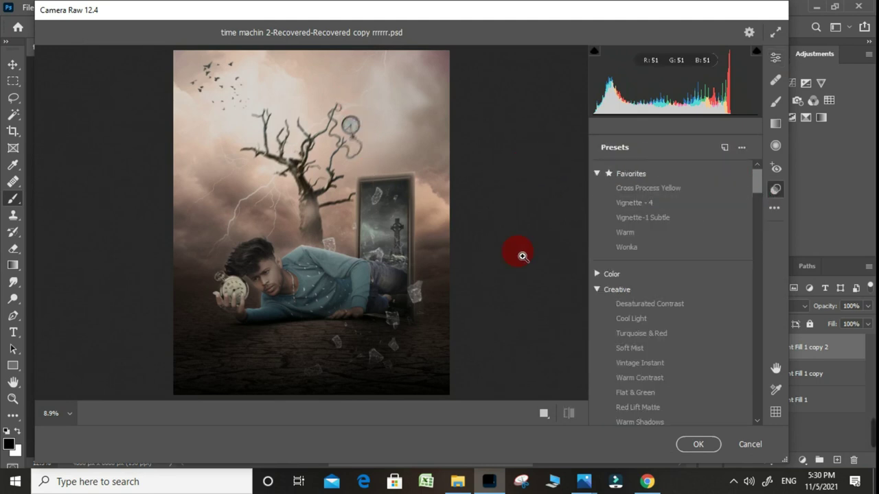
{"action": "left_click", "coordinate": [775, 59]}
{"action": "left_click", "coordinate": [481, 241]}
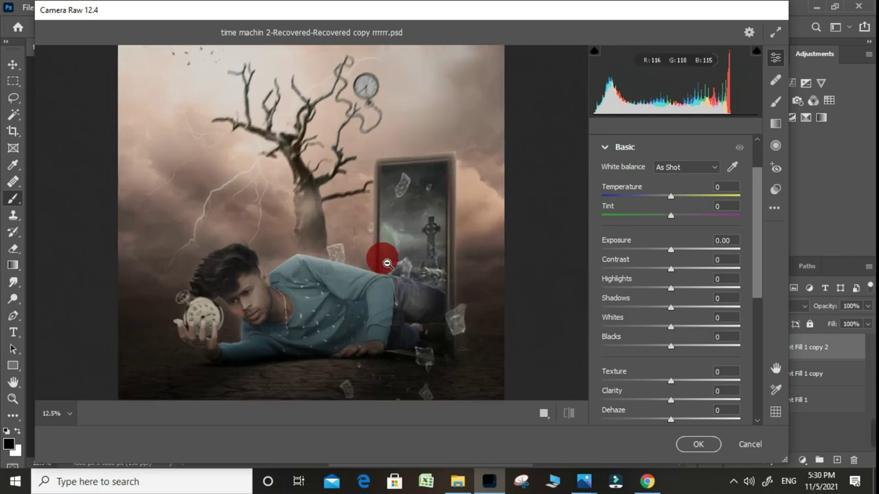
Deepen Blacks to −45 and raise Clarity to +34.
{"action": "left_click", "coordinate": [667, 288]}
{"action": "left_click", "coordinate": [671, 335]}
{"action": "left_click_drag", "start_coordinate": [672, 334], "coordinate": [639, 349]}
{"action": "left_click", "coordinate": [673, 420]}
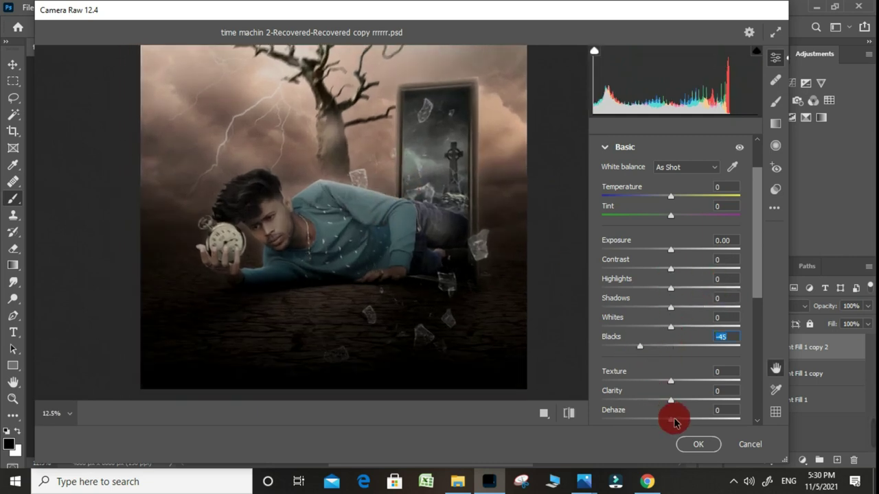
{"action": "left_click", "coordinate": [693, 400]}
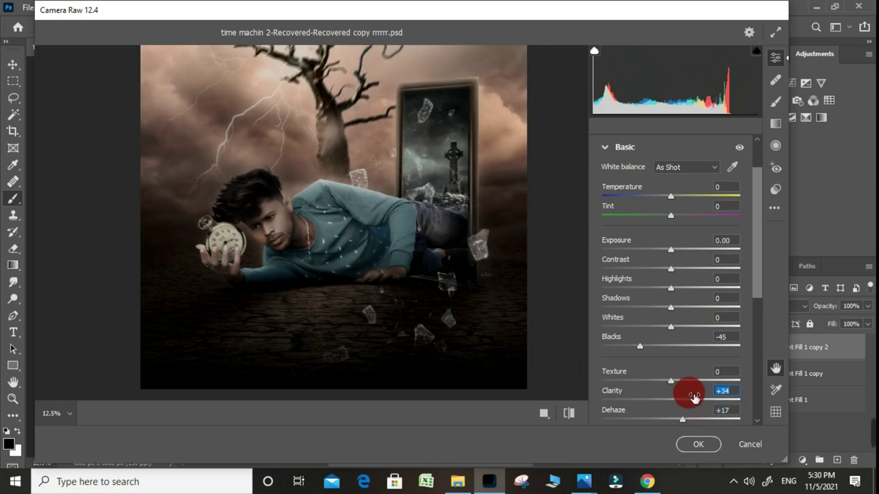
Set Whites +67, Exposure +0.35 and Highlights −100, checking detail in the preview.
{"action": "mouse_move", "coordinate": [677, 326]}
{"action": "left_mouse_down"}
{"action": "mouse_move", "coordinate": [697, 327]}
{"action": "mouse_move", "coordinate": [697, 312]}
{"action": "mouse_move", "coordinate": [723, 309]}
{"action": "left_mouse_up"}
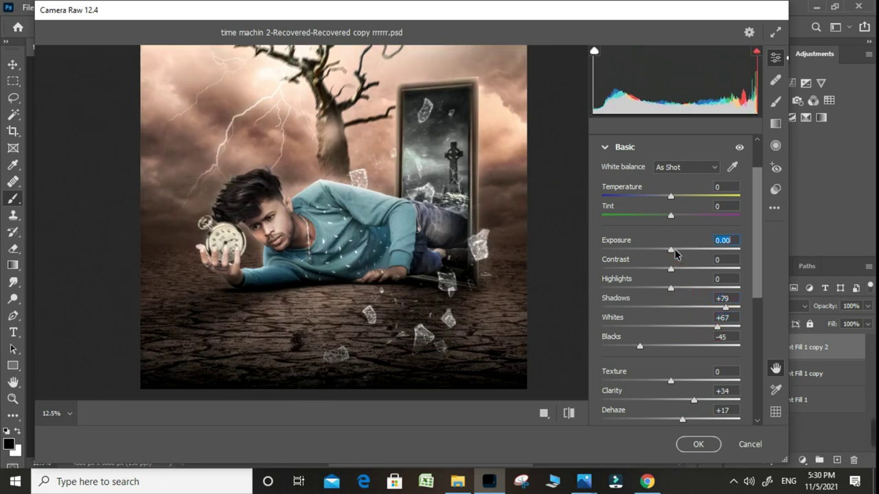
{"action": "left_click_drag", "start_coordinate": [675, 254], "coordinate": [679, 255]}
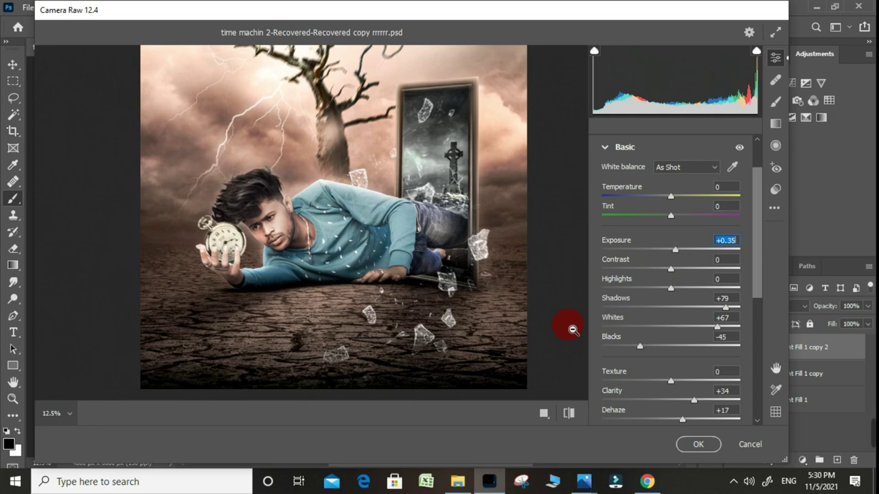
{"action": "key", "text": "ctrl+plus"}
{"action": "key", "text": "ctrl+minus"}
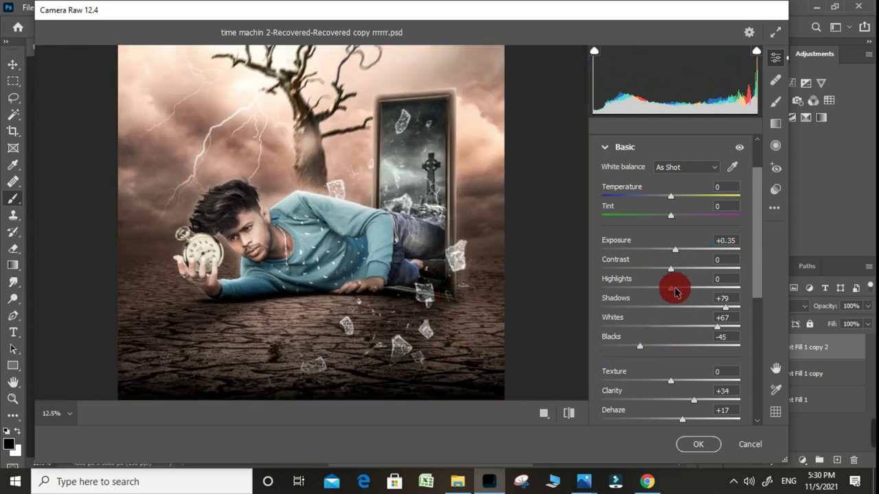
{"action": "left_click_drag", "start_coordinate": [675, 292], "coordinate": [600, 297]}
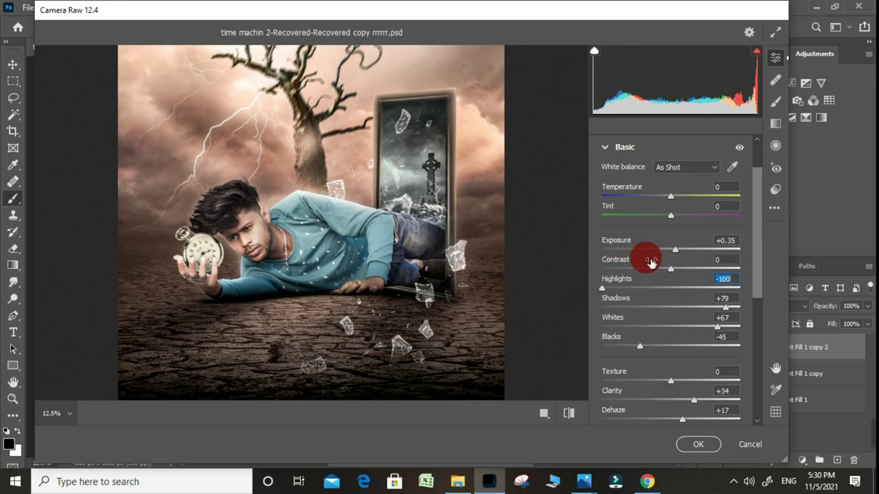
{"action": "key", "text": "ctrl+minus"}
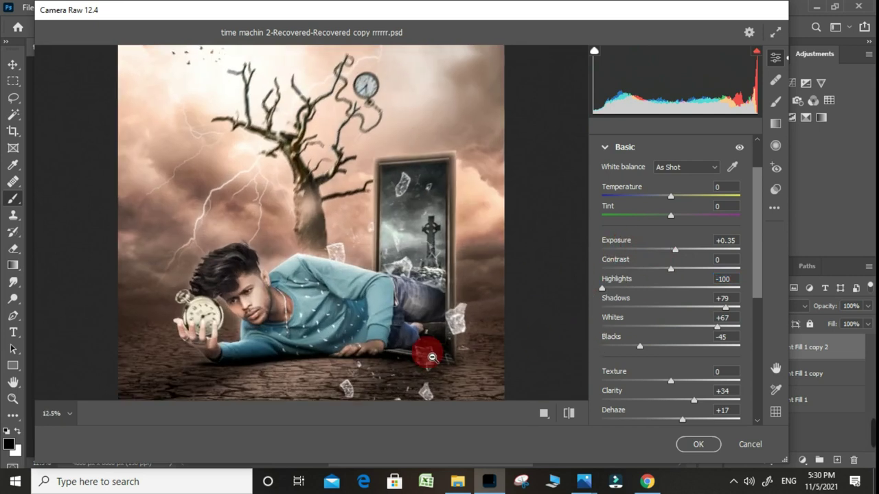
In Camera Raw Detail, set Sharpening to 71 and Noise Reduction to 18.
{"action": "scroll", "coordinate": [641, 368], "scroll_direction": "down", "scroll_amount": 3}
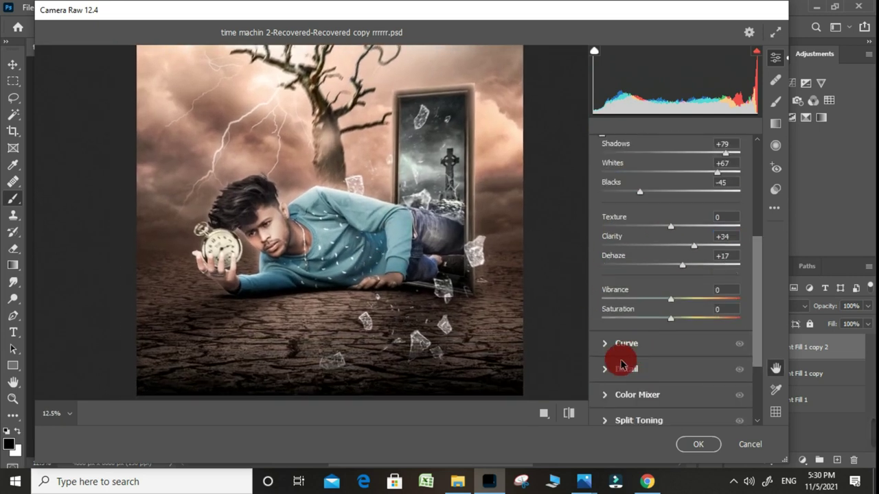
{"action": "left_click", "coordinate": [609, 370]}
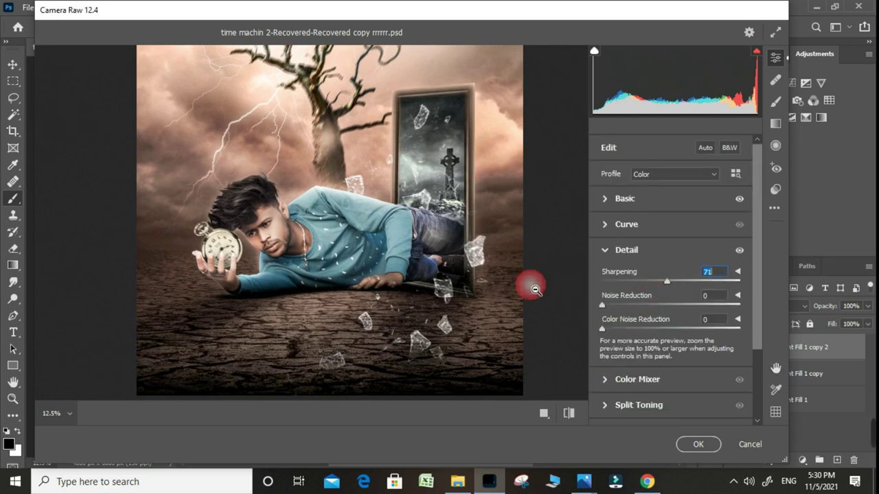
{"action": "left_click", "coordinate": [314, 241]}
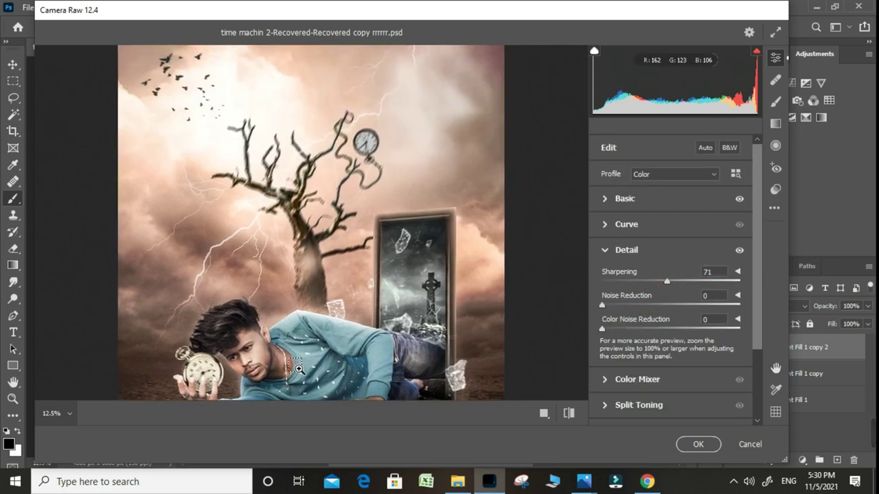
{"action": "mouse_move", "coordinate": [267, 359]}
{"action": "left_mouse_down"}
{"action": "mouse_move", "coordinate": [295, 198]}
{"action": "mouse_move", "coordinate": [318, 270]}
{"action": "mouse_move", "coordinate": [235, 294]}
{"action": "left_mouse_up"}
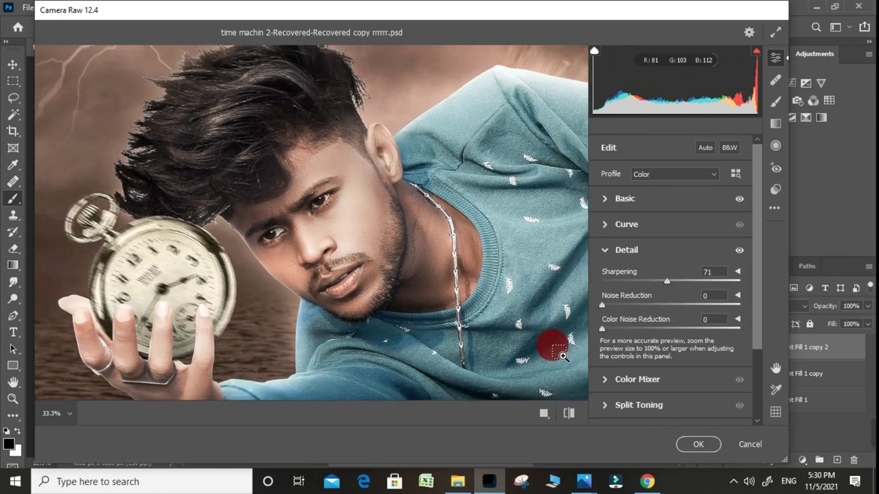
{"action": "left_click", "coordinate": [562, 355], "text": "alt"}
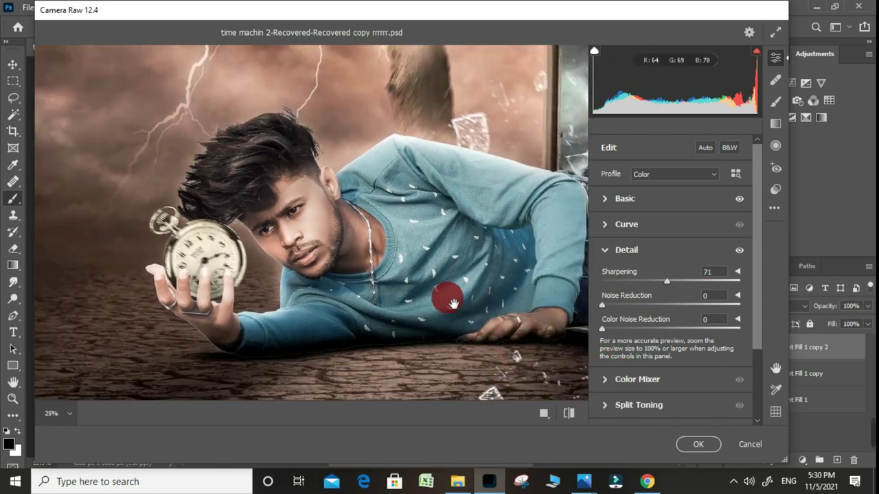
{"action": "left_click_drag", "start_coordinate": [447, 298], "coordinate": [409, 382]}
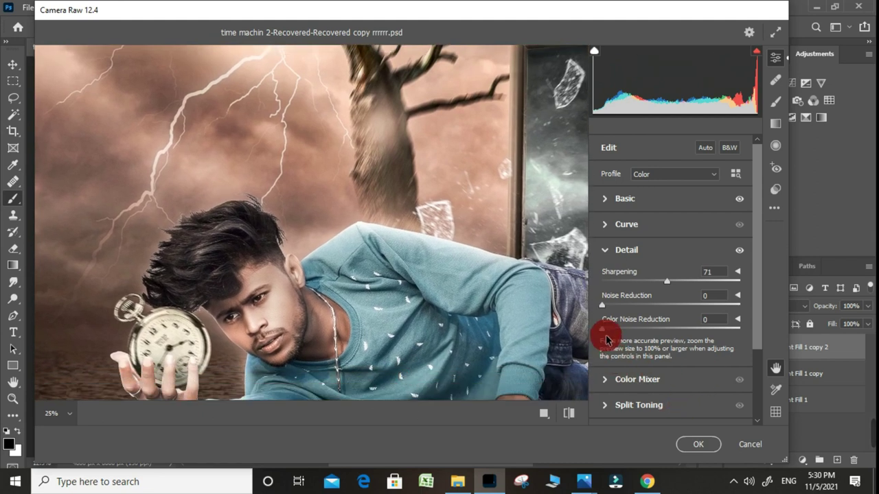
Set Split Toning Highlights Hue 37, Saturation 20, Balance 33, and Shadows Saturation 4.
{"action": "scroll", "coordinate": [630, 323], "scroll_direction": "down", "scroll_amount": 1}
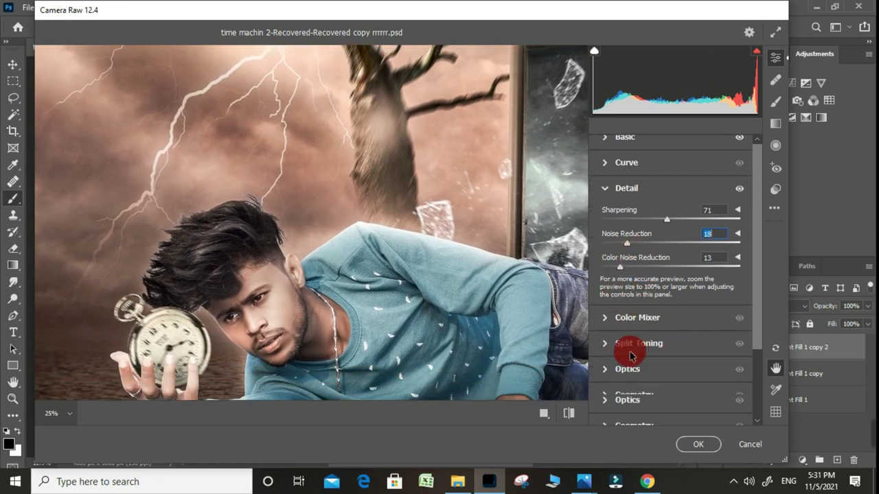
{"action": "left_click", "coordinate": [610, 347]}
{"action": "left_click", "coordinate": [587, 362], "text": "alt"}
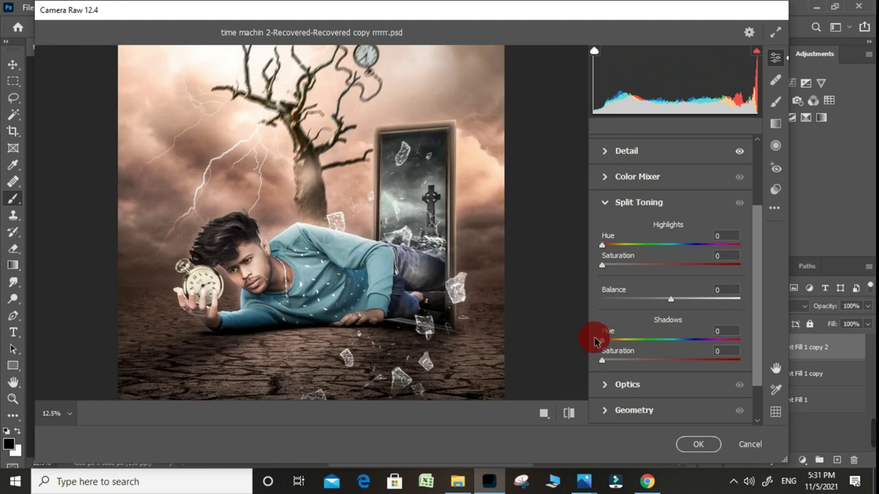
{"action": "left_click_drag", "start_coordinate": [616, 268], "coordinate": [622, 270]}
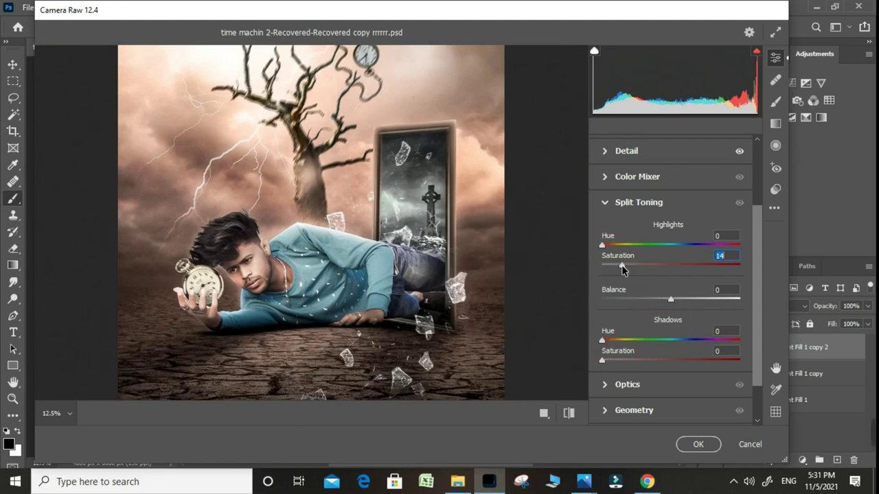
{"action": "left_click", "coordinate": [615, 253]}
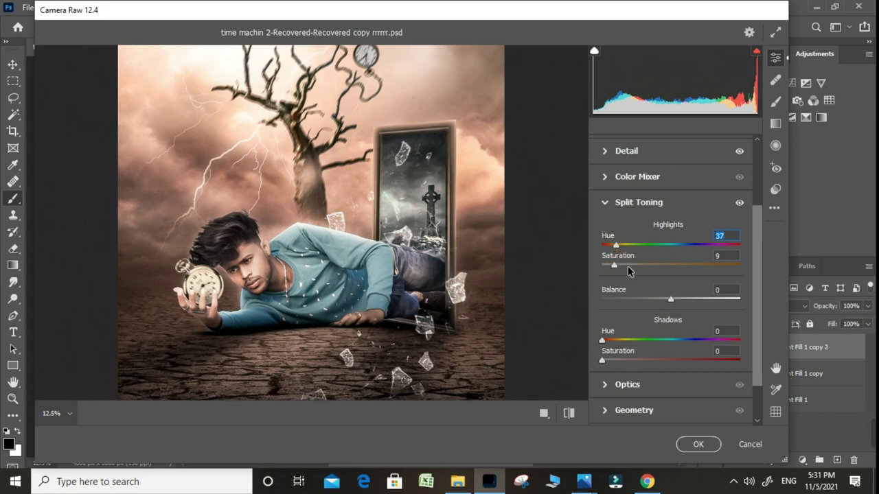
{"action": "left_click", "coordinate": [712, 299]}
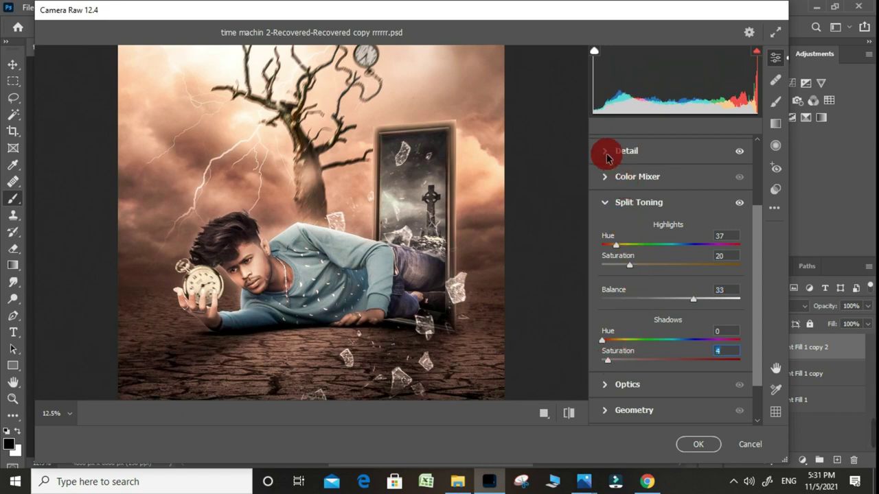
{"action": "scroll", "coordinate": [611, 274], "scroll_direction": "down", "scroll_amount": 2}
In Camera Raw Effects, darken the image edges with a -26 vignette.
{"action": "left_click", "coordinate": [606, 386]}
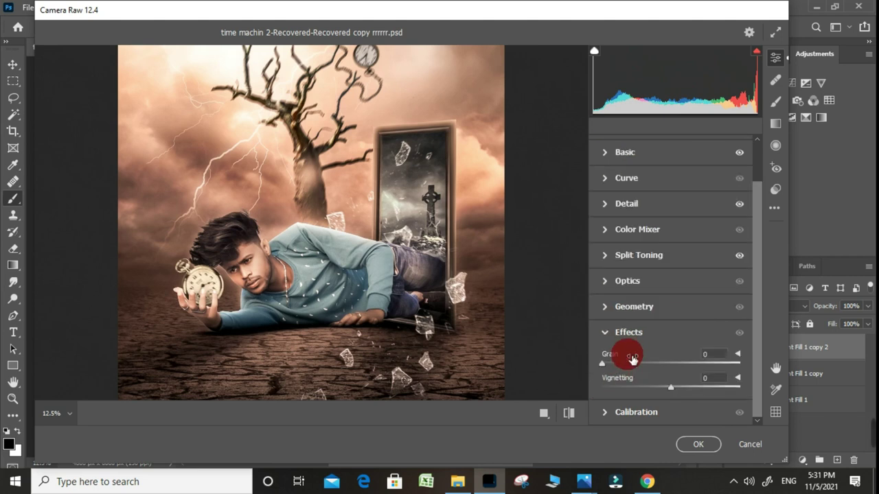
{"action": "mouse_move", "coordinate": [347, 359]}
{"action": "left_mouse_down"}
{"action": "mouse_move", "coordinate": [329, 328]}
{"action": "mouse_move", "coordinate": [388, 199]}
{"action": "left_mouse_up"}
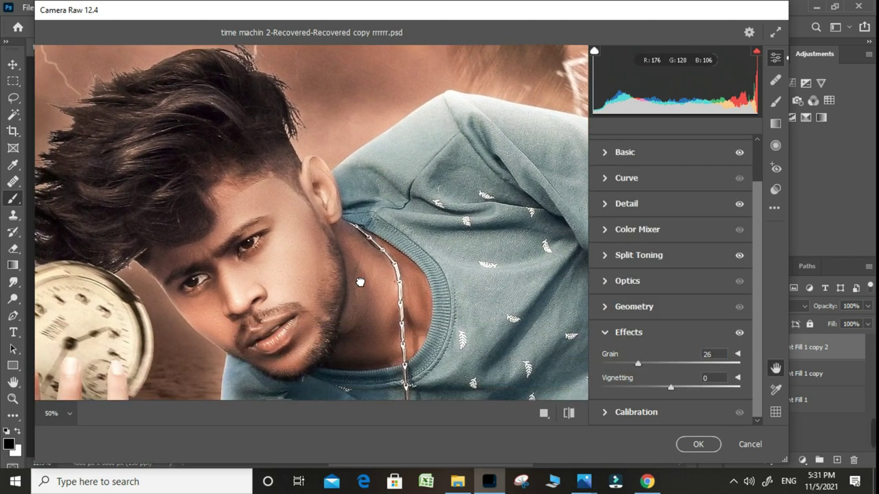
{"action": "left_click_drag", "start_coordinate": [640, 393], "coordinate": [652, 388]}
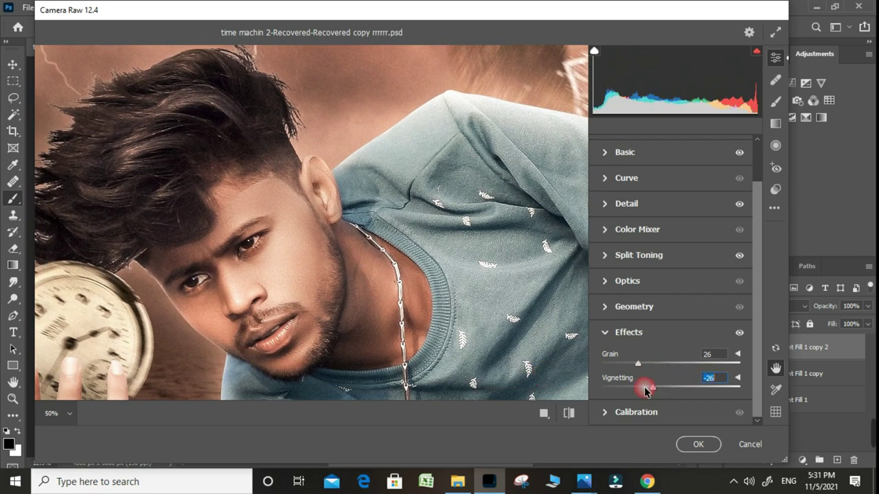
{"action": "left_click", "coordinate": [377, 353]}
{"action": "left_click", "coordinate": [387, 333]}
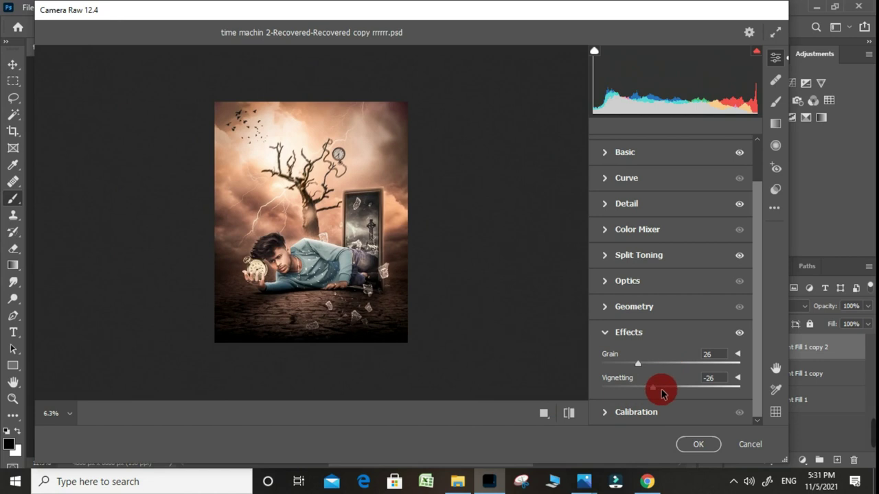
Raise Basic Shadows to +96 and apply the Camera Raw grade with OK.
{"action": "left_click", "coordinate": [604, 152]}
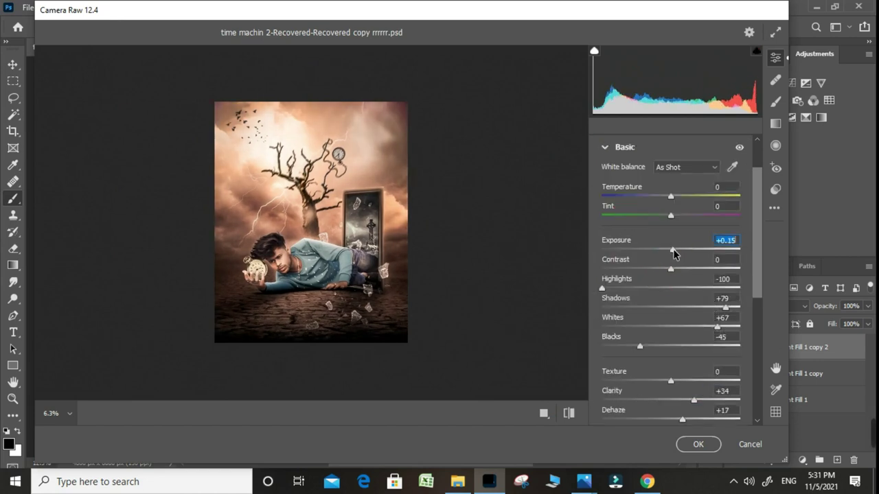
{"action": "key", "text": "ctrl+plus"}
{"action": "key", "text": "ctrl+plus"}
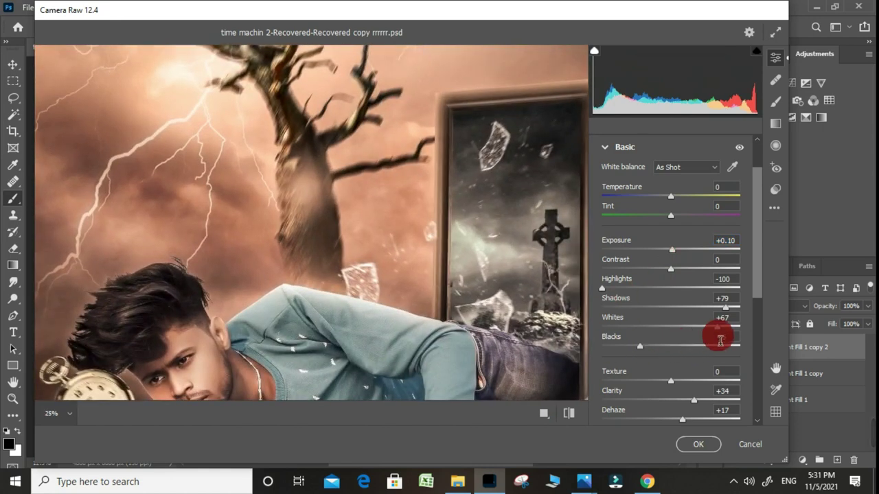
{"action": "left_click", "coordinate": [738, 307]}
{"action": "key", "text": "ctrl+minus"}
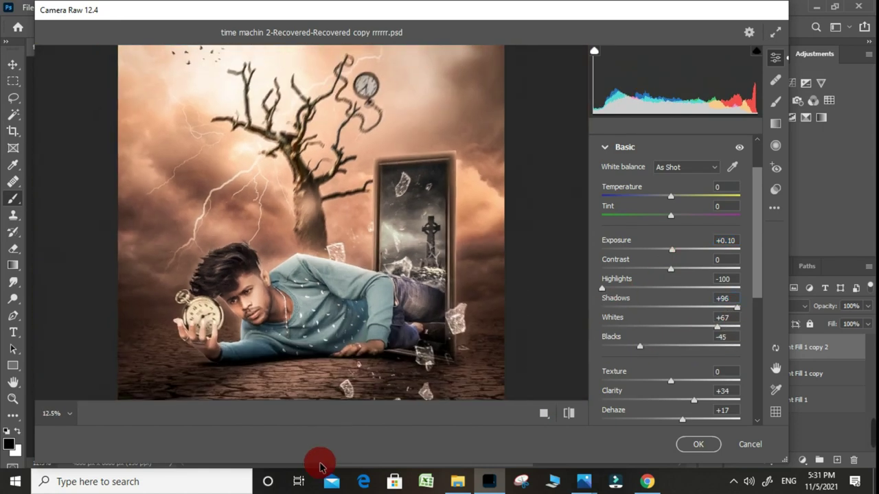
{"action": "left_click", "coordinate": [418, 377]}
{"action": "left_click", "coordinate": [251, 334]}
{"action": "left_click", "coordinate": [293, 284]}
{"action": "left_click", "coordinate": [698, 444]}
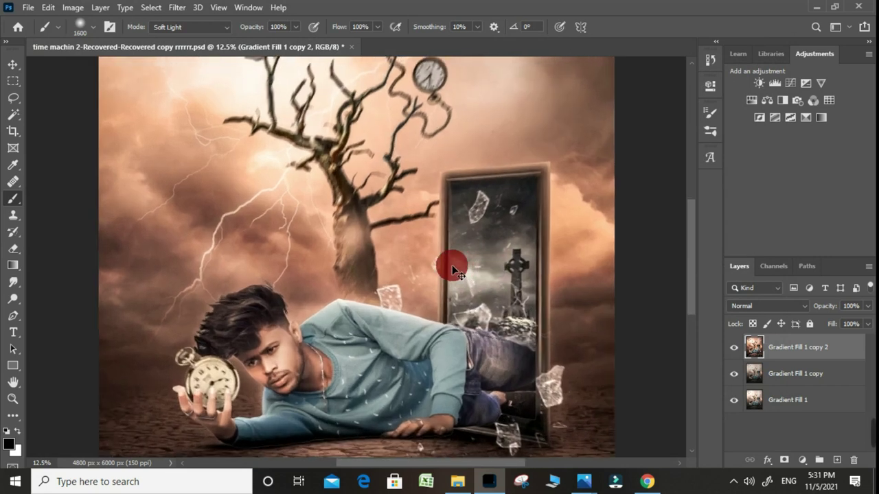
Duplicate Gradient Fill 1 copy 2 to create Gradient Fill 1 copy 3 on top.
{"action": "key", "text": "ctrl+plus"}
{"action": "left_click_drag", "start_coordinate": [296, 363], "coordinate": [313, 348]}
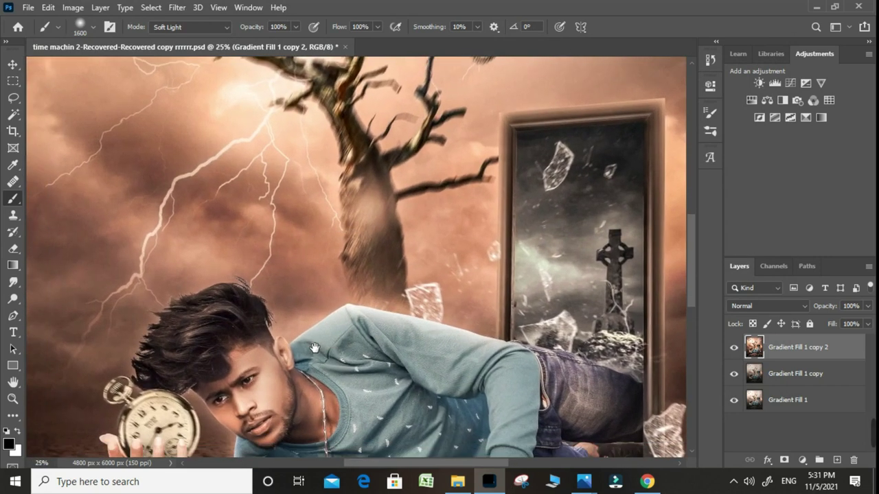
{"action": "left_click_drag", "start_coordinate": [824, 356], "coordinate": [837, 459]}
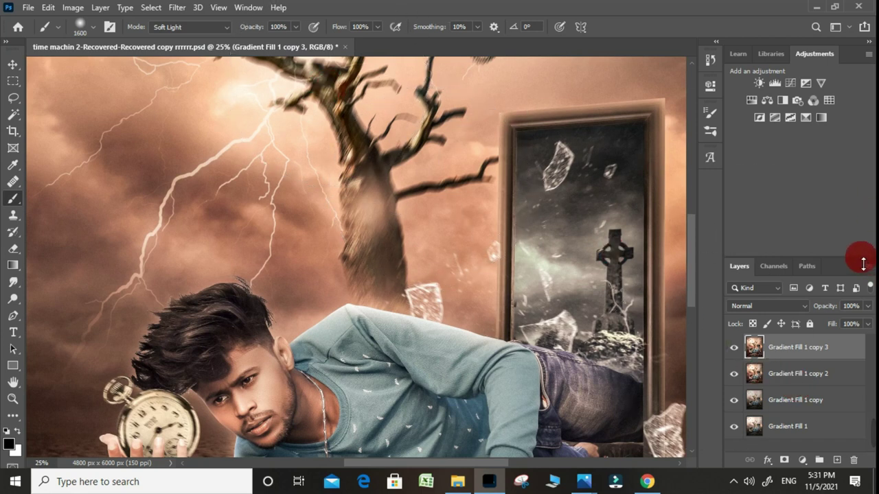
Fill the top layer with 50% Gray and set its blend mode to Overlay.
{"action": "key", "text": "shift+F5"}
{"action": "left_click", "coordinate": [461, 112]}
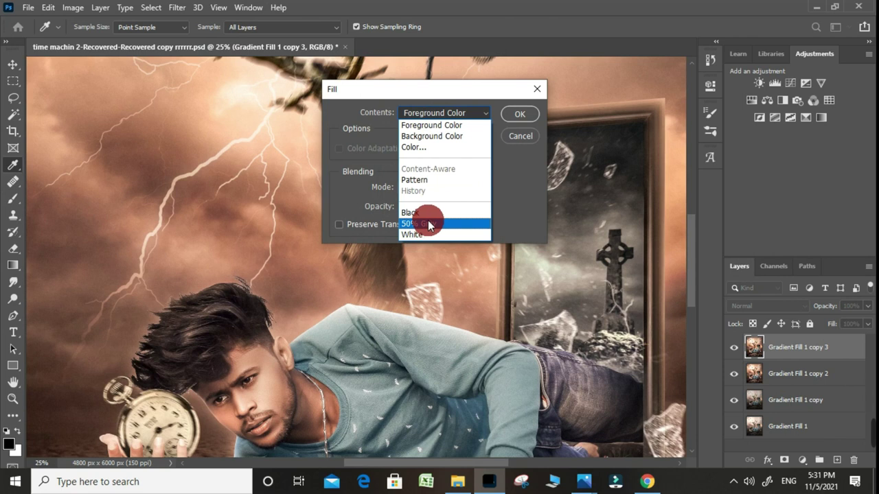
{"action": "left_click", "coordinate": [428, 224]}
{"action": "left_click", "coordinate": [521, 114]}
{"action": "left_click", "coordinate": [774, 306]}
{"action": "left_click", "coordinate": [774, 304]}
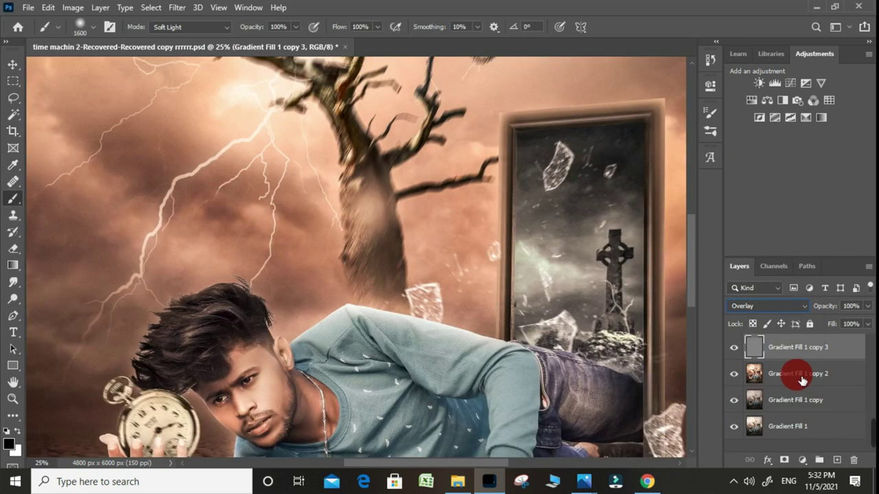
Burn darker shading into the man's shirt sleeve with a 250 px Burn brush.
{"action": "scroll", "coordinate": [362, 333], "scroll_direction": "down", "scroll_amount": 2}
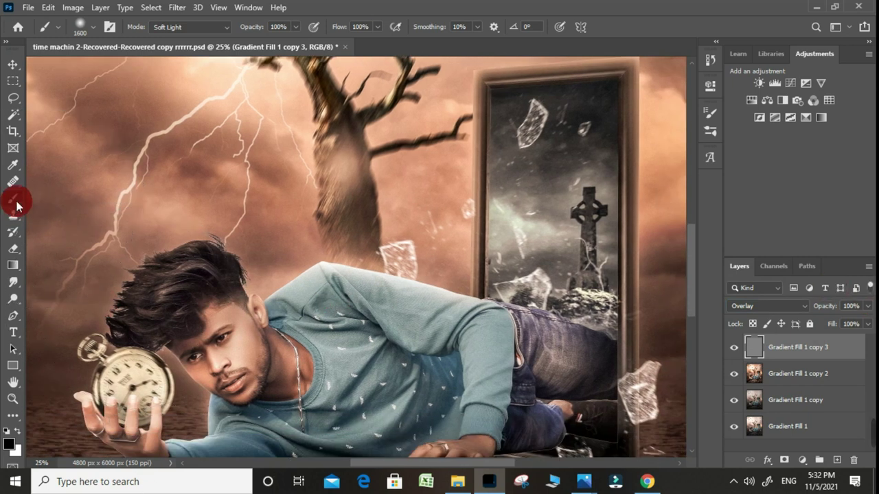
{"action": "left_click", "coordinate": [13, 299]}
{"action": "key", "text": "ctrl+plus"}
{"action": "scroll", "coordinate": [218, 340], "scroll_direction": "down", "scroll_amount": 3}
{"action": "key", "text": "bracketleft"}
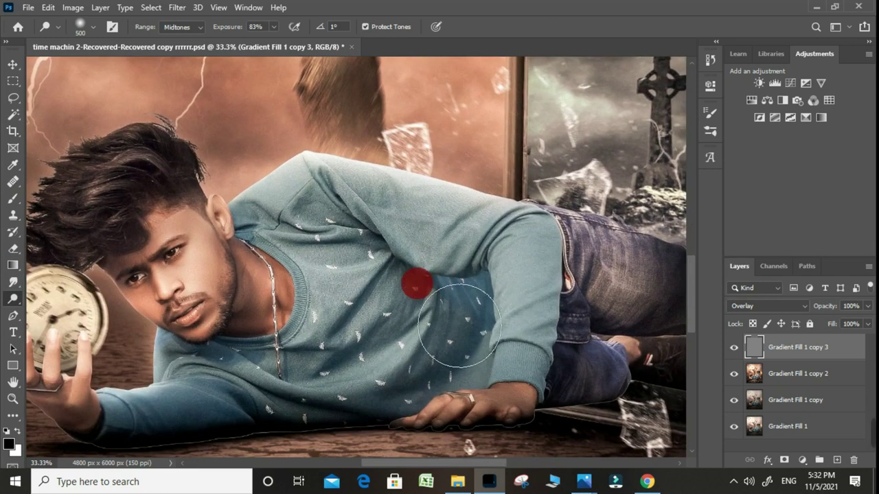
{"action": "key", "text": "ctrl+plus"}
{"action": "key", "text": "bracketleft"}
{"action": "key", "text": "bracketleft"}
{"action": "key", "text": "bracketleft"}
{"action": "left_click_drag", "start_coordinate": [501, 337], "coordinate": [584, 234]}
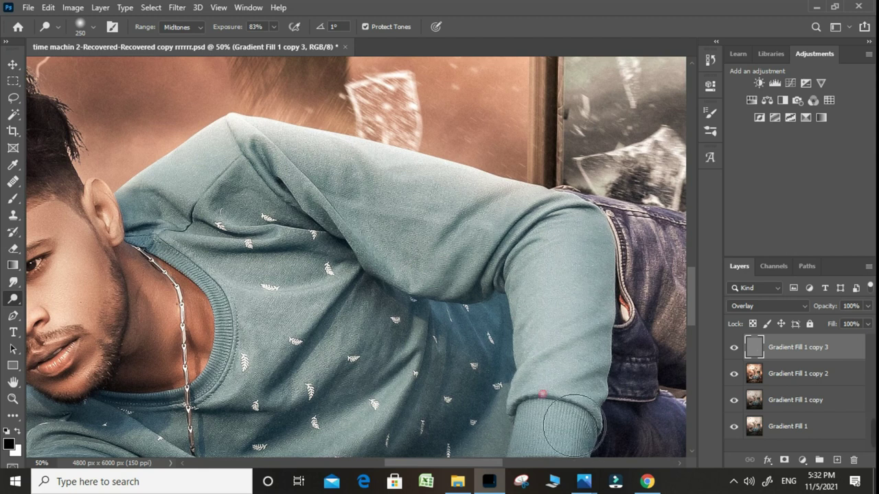
{"action": "mouse_move", "coordinate": [292, 173]}
{"action": "left_mouse_down"}
{"action": "mouse_move", "coordinate": [364, 222]}
{"action": "mouse_move", "coordinate": [491, 170]}
{"action": "left_mouse_up"}
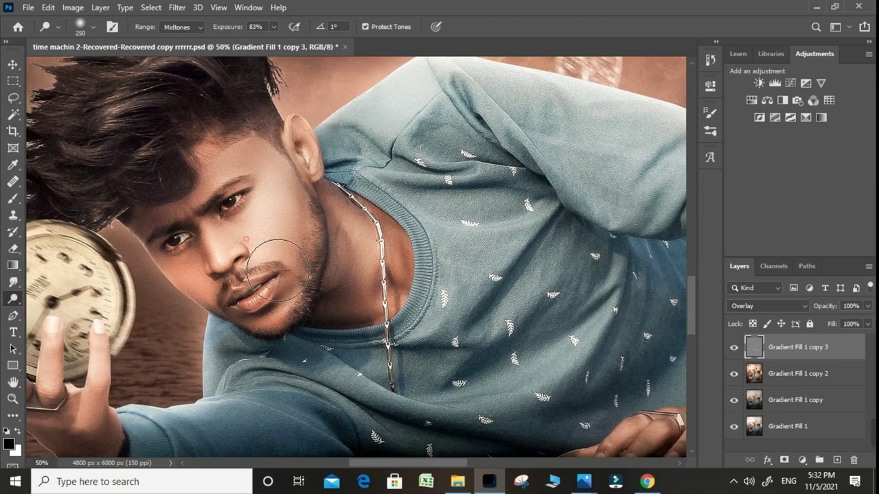
{"action": "mouse_move", "coordinate": [289, 286]}
{"action": "left_mouse_down"}
{"action": "mouse_move", "coordinate": [258, 203]}
{"action": "mouse_move", "coordinate": [265, 254]}
{"action": "mouse_move", "coordinate": [504, 115]}
{"action": "mouse_move", "coordinate": [360, 448]}
{"action": "left_mouse_up"}
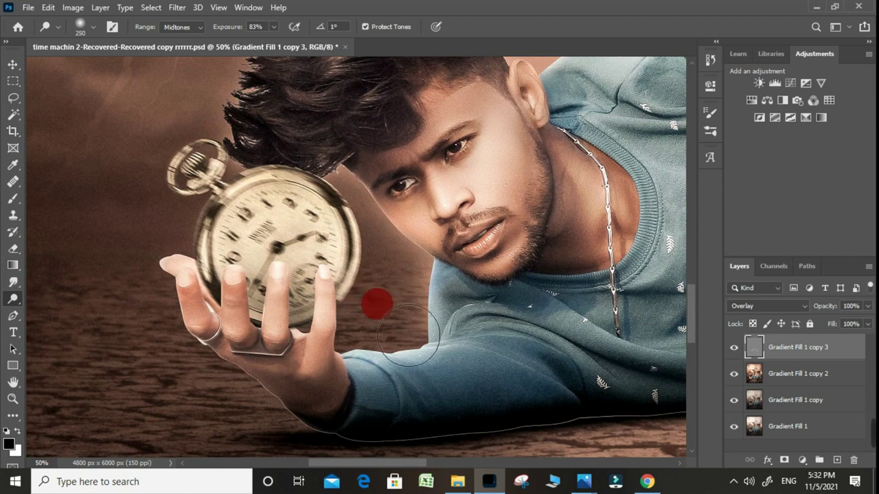
{"action": "key", "text": "ctrl+minus"}
{"action": "key", "text": "ctrl+minus"}
{"action": "key", "text": "ctrl+minus"}
{"action": "key", "text": "ctrl+minus"}
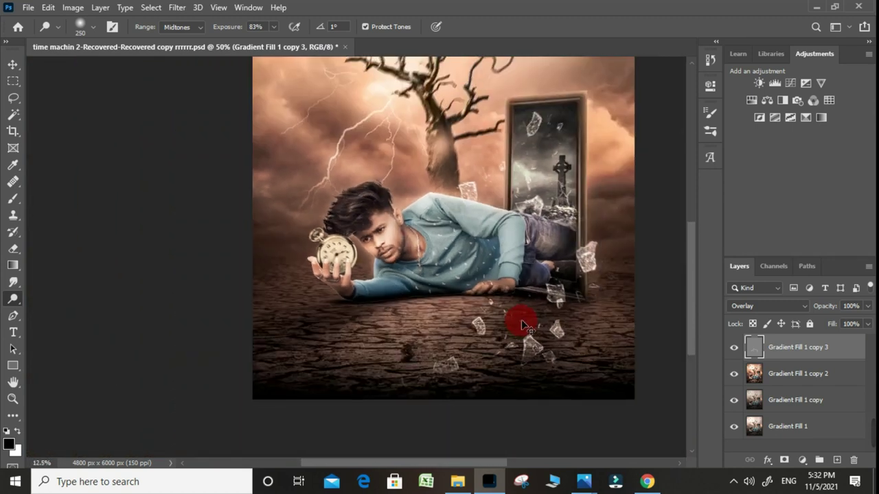
{"action": "key", "text": "ctrl+minus"}
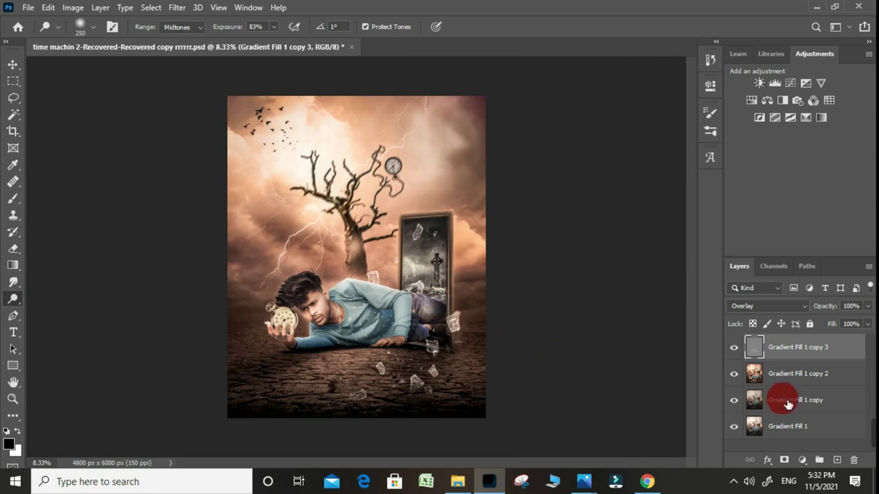
Merge the gray Overlay shading layer down into Gradient Fill 1 copy 2.
{"action": "right_click", "coordinate": [813, 347]}
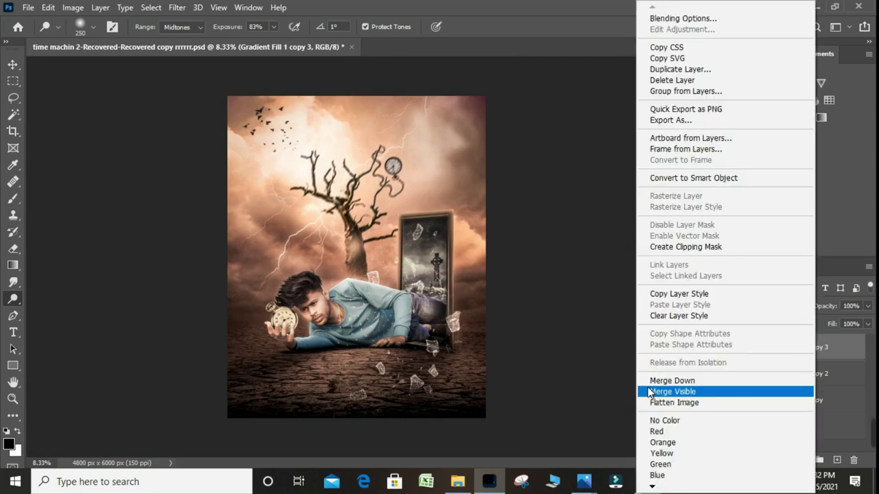
{"action": "left_click", "coordinate": [672, 380]}
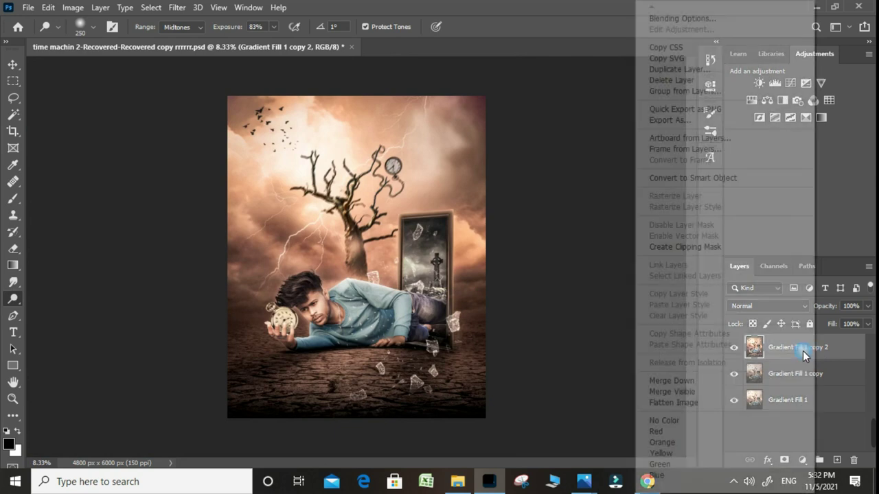
{"action": "left_click_drag", "start_coordinate": [807, 349], "coordinate": [837, 459]}
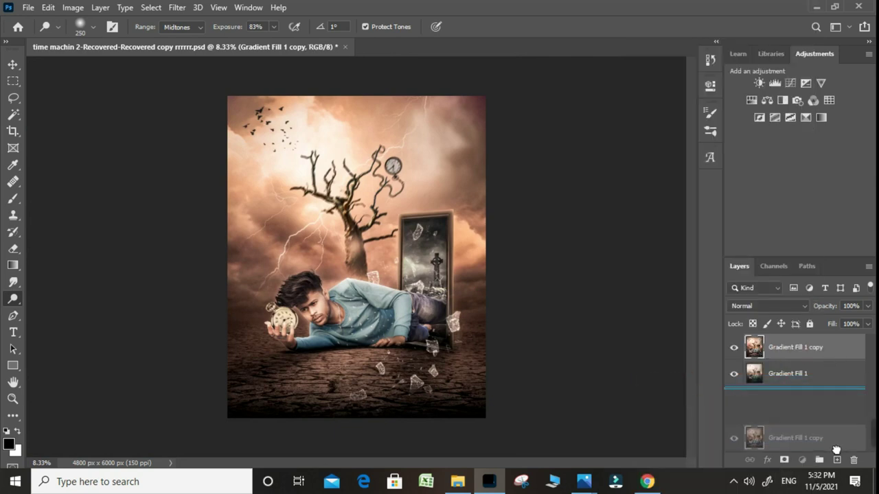
{"action": "key", "text": "ctrl+plus"}
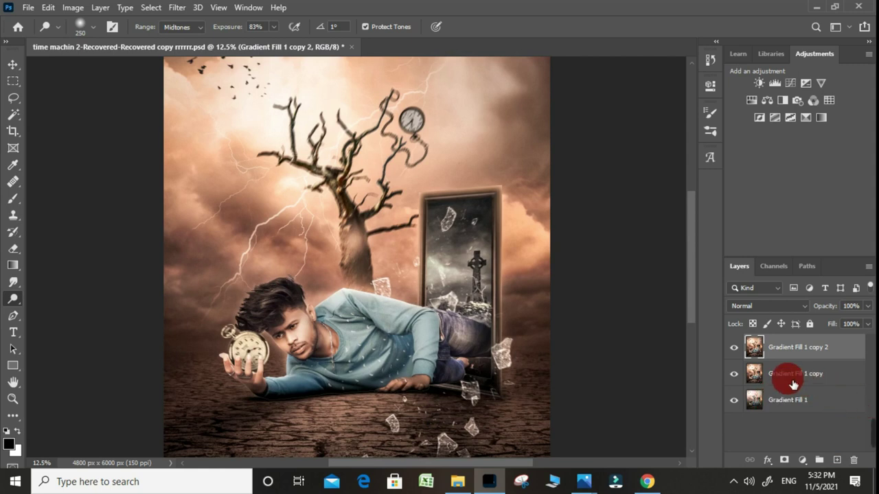
Add a Hue/Saturation adjustment setting Blues and Magentas saturation to -100.
{"action": "left_click", "coordinate": [802, 460]}
{"action": "left_click", "coordinate": [804, 351]}
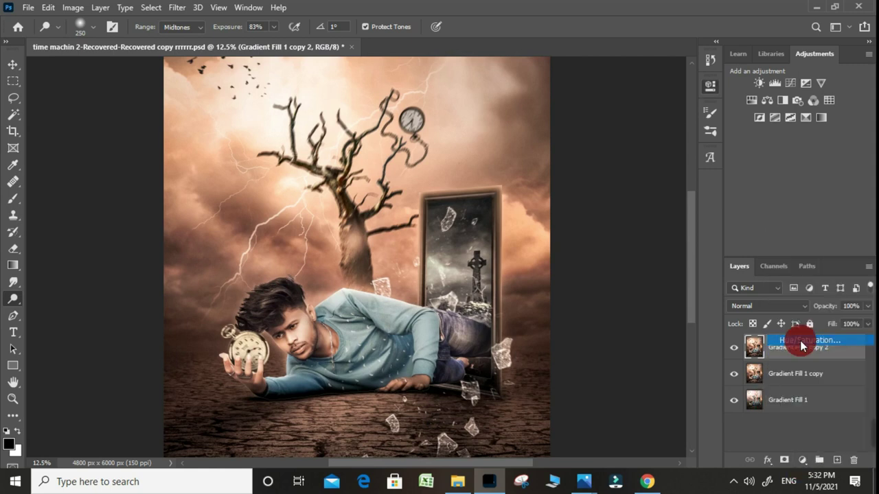
{"action": "left_click", "coordinate": [571, 141]}
{"action": "left_click", "coordinate": [576, 203]}
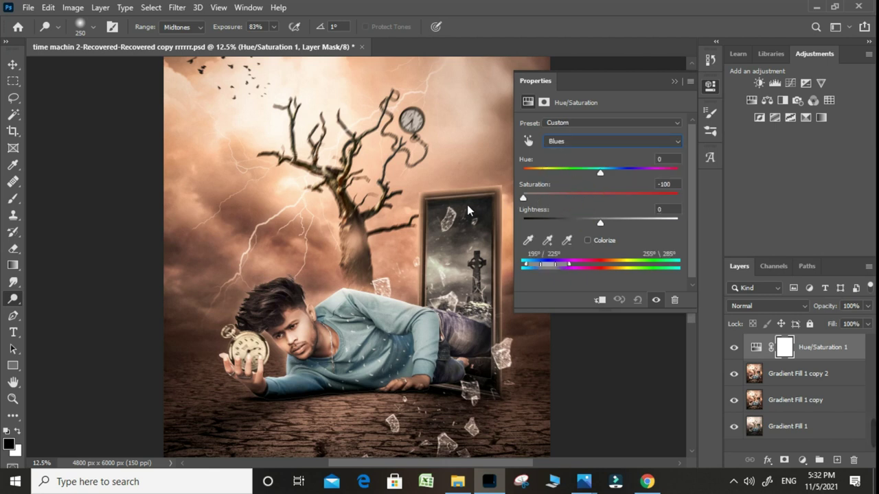
{"action": "left_click", "coordinate": [601, 142]}
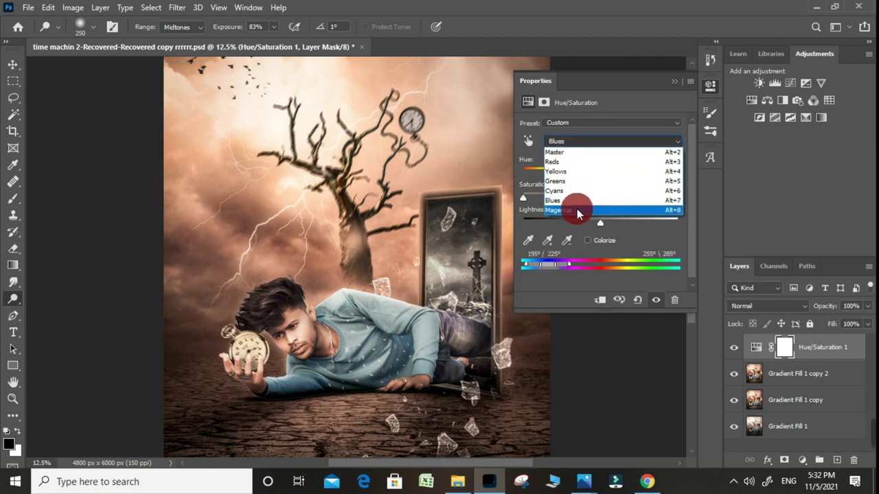
{"action": "left_click", "coordinate": [574, 206]}
{"action": "left_click", "coordinate": [672, 94]}
Merge the Hue/Saturation adjustment down into Gradient Fill 1 copy 2.
{"action": "right_click", "coordinate": [849, 352]}
{"action": "left_click", "coordinate": [695, 382]}
{"action": "scroll", "coordinate": [670, 406], "scroll_direction": "down", "scroll_amount": 1}
{"action": "scroll", "coordinate": [358, 333], "scroll_direction": "up", "scroll_amount": 1}
{"action": "scroll", "coordinate": [328, 365], "scroll_direction": "up", "scroll_amount": 1}
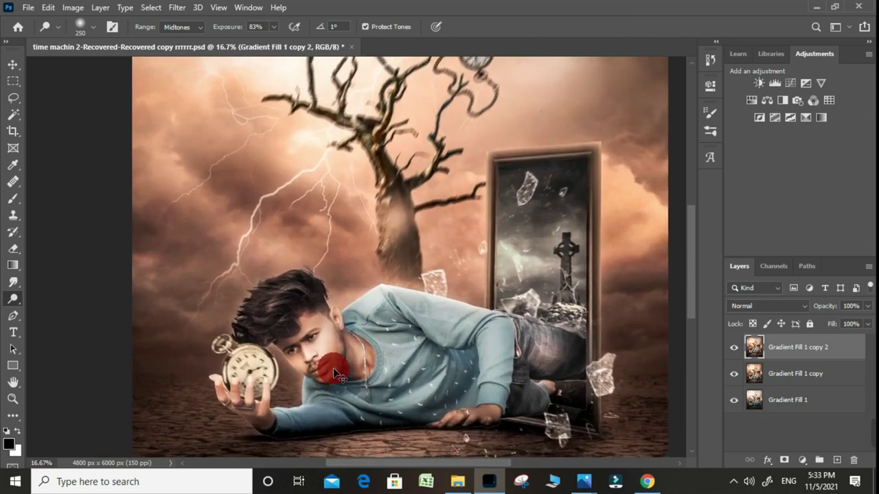
{"action": "scroll", "coordinate": [322, 364], "scroll_direction": "up", "scroll_amount": 2}
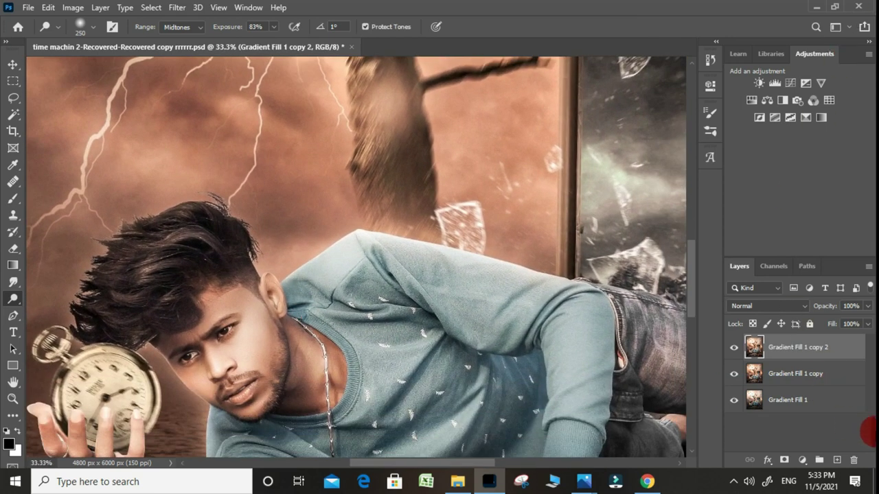